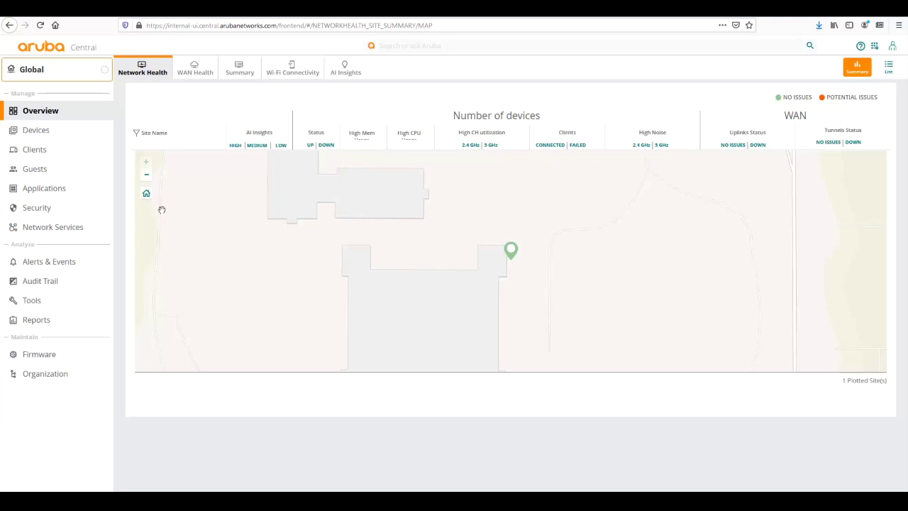
# Switch the context from Global to the 6300-VSF group and open the details of its CX-Central-VSF switch.
pyautogui.click(59, 264)
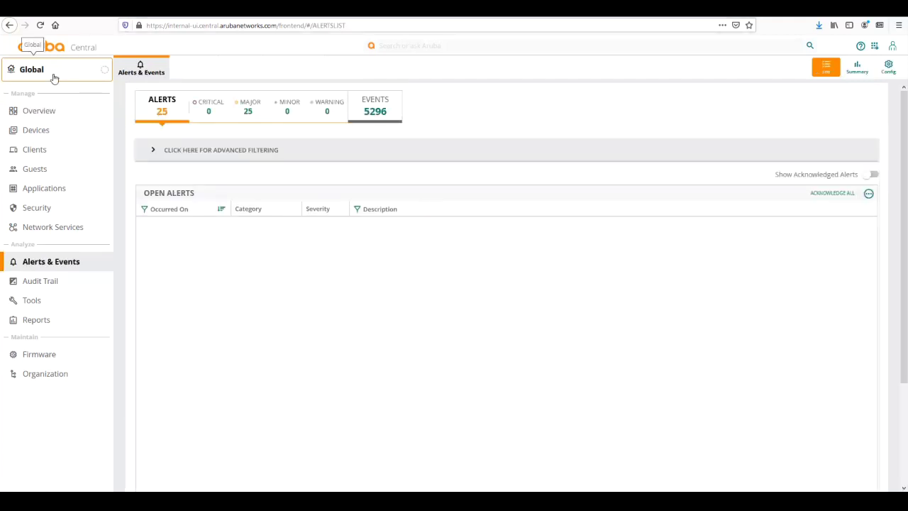
pyautogui.click(55, 75)
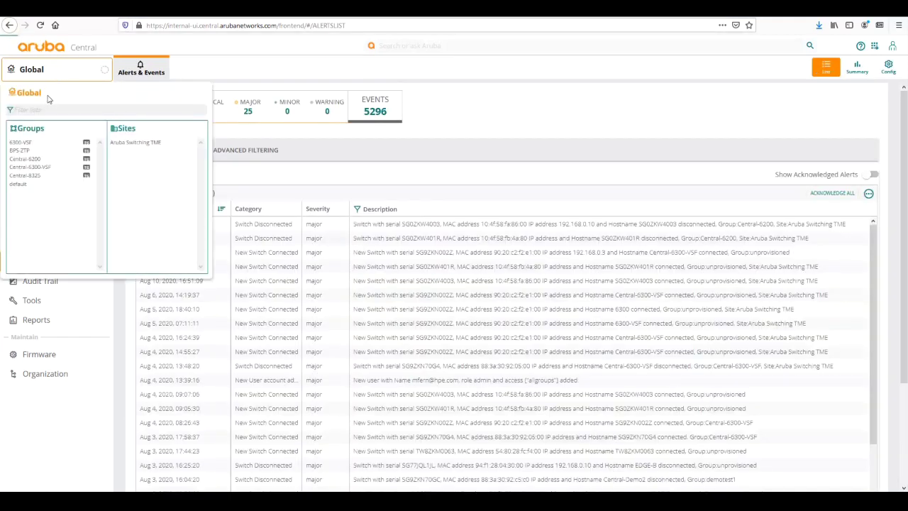
pyautogui.click(28, 143)
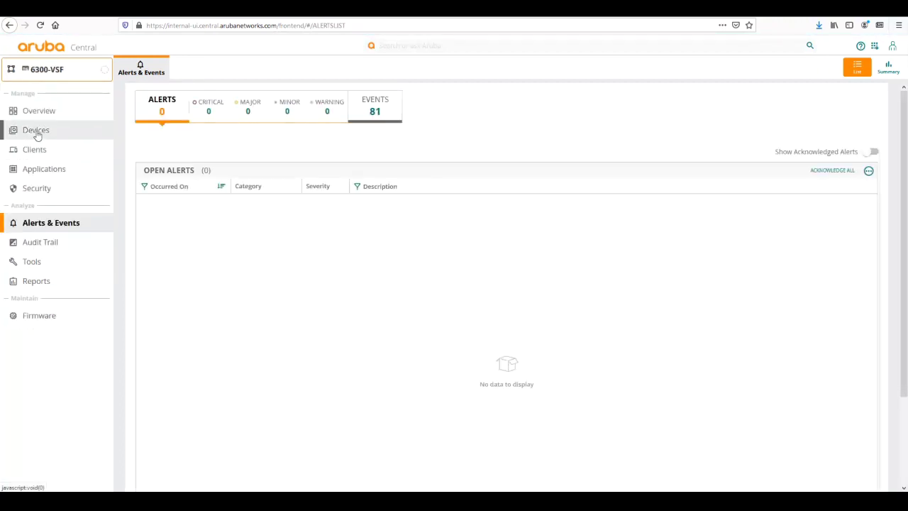
pyautogui.click(38, 134)
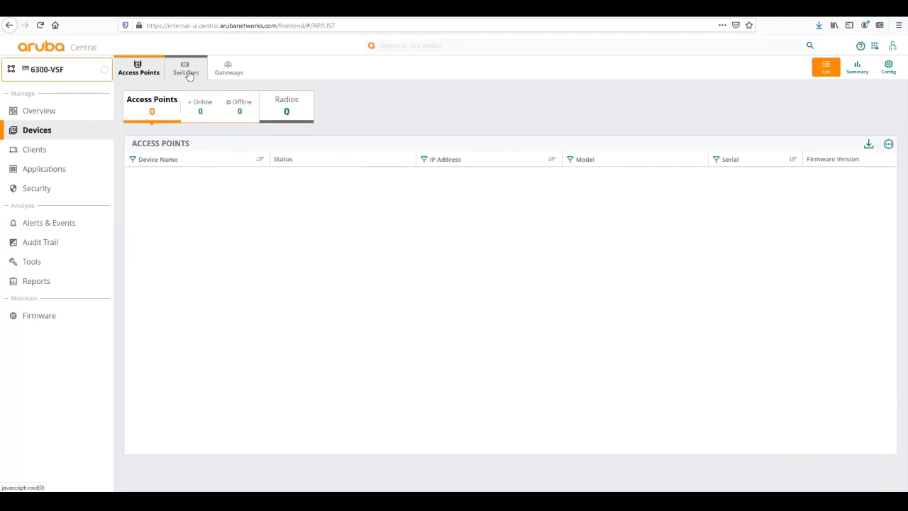
pyautogui.click(188, 73)
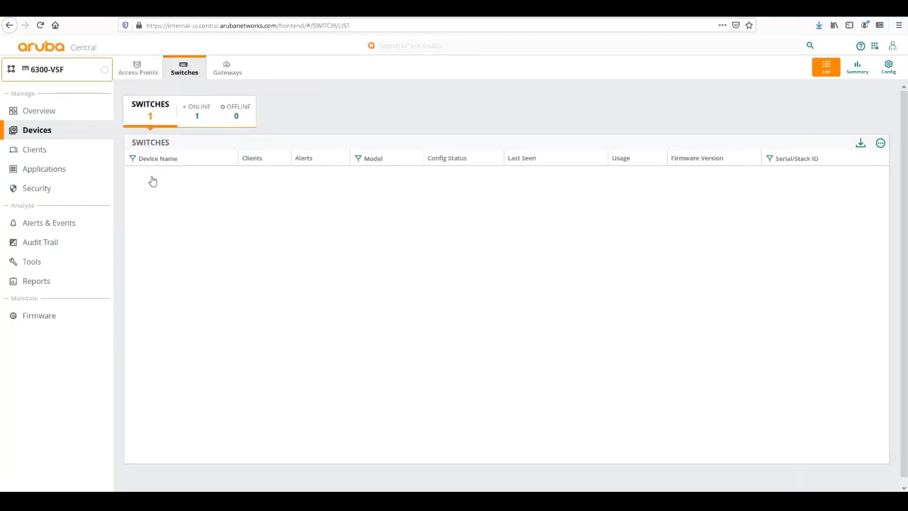
pyautogui.click(152, 179)
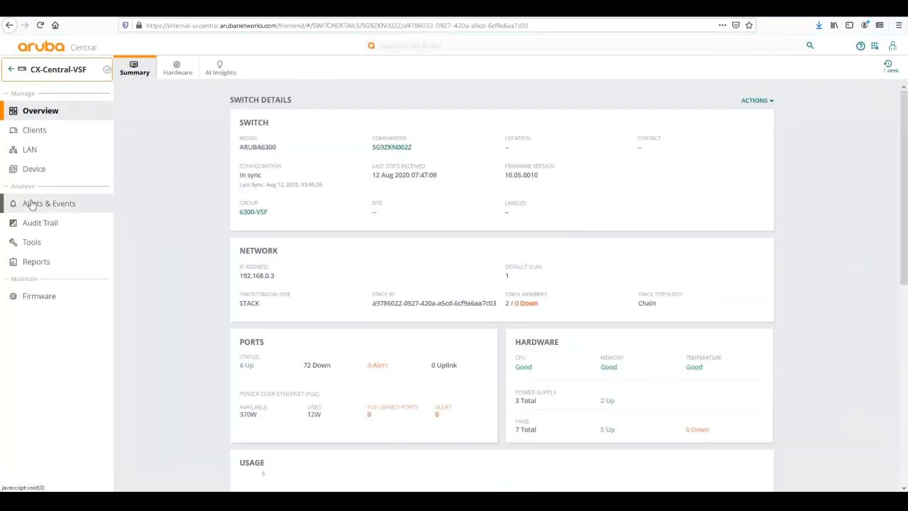
# Examine the CX-Central-VSF switch's alerts, and read through its event log and back to the newest entries.
pyautogui.click(32, 204)
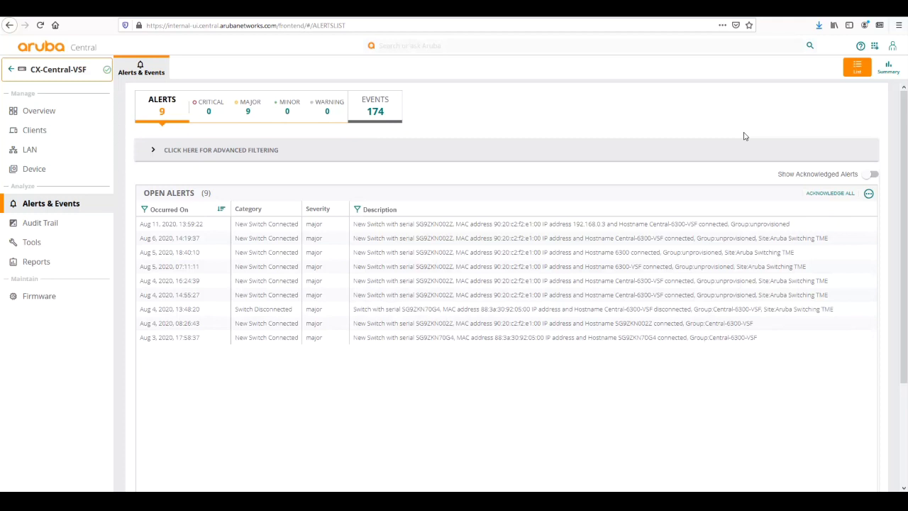
pyautogui.click(374, 121)
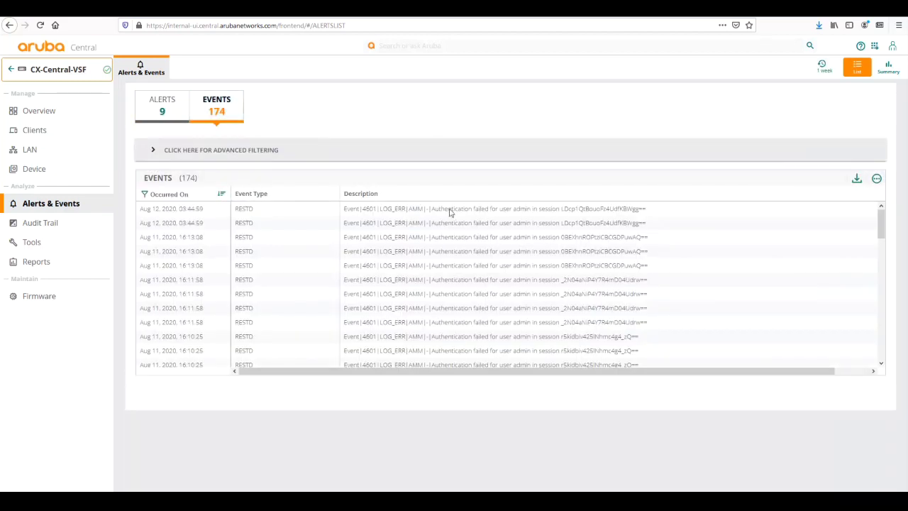
pyautogui.scroll(-3, 571, 229)
pyautogui.scroll(-8, 572, 228)
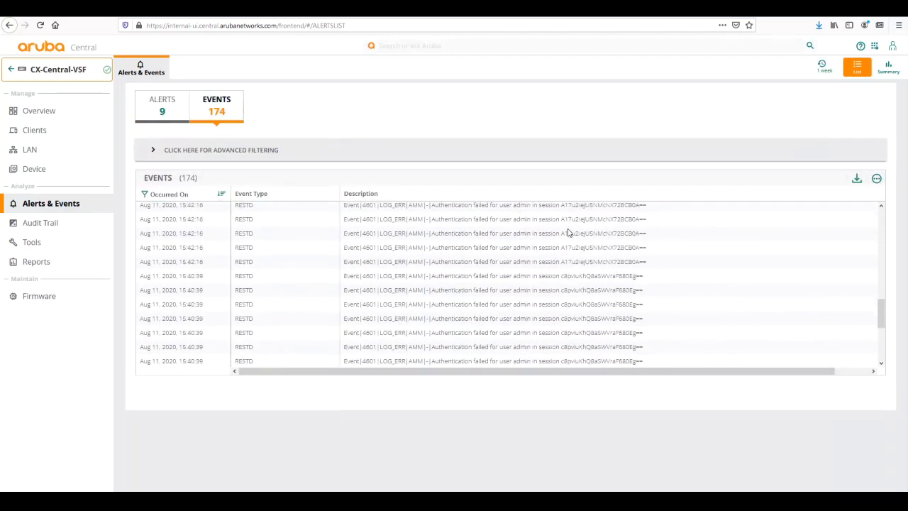
pyautogui.scroll(-6, 567, 232)
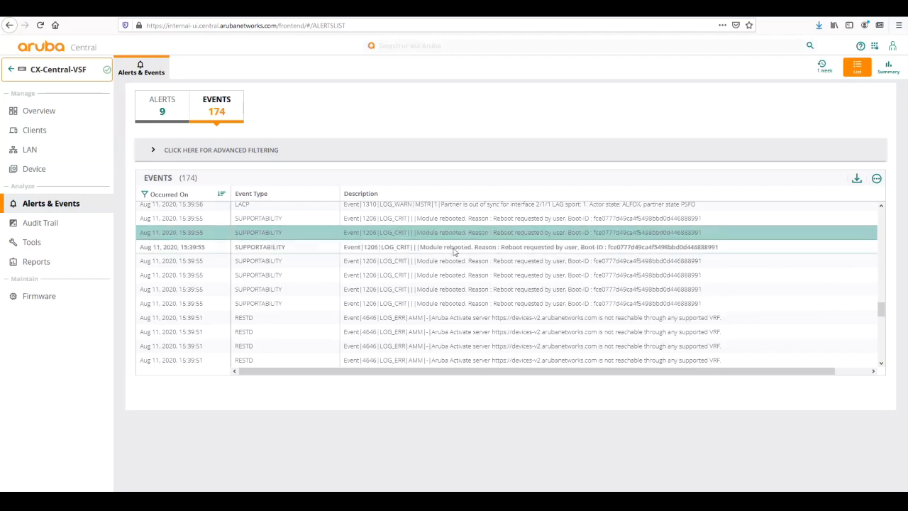
pyautogui.scroll(-2, 444, 242)
pyautogui.scroll(-1, 452, 254)
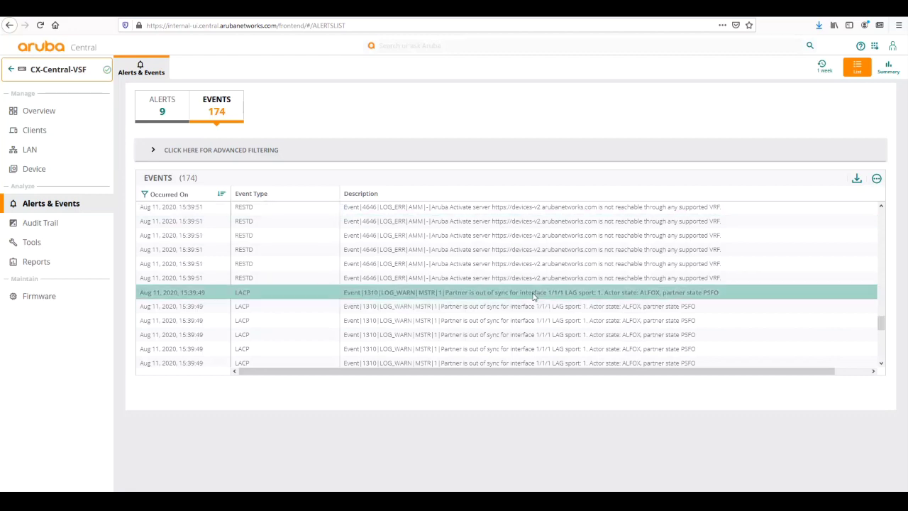
pyautogui.scroll(-2, 533, 295)
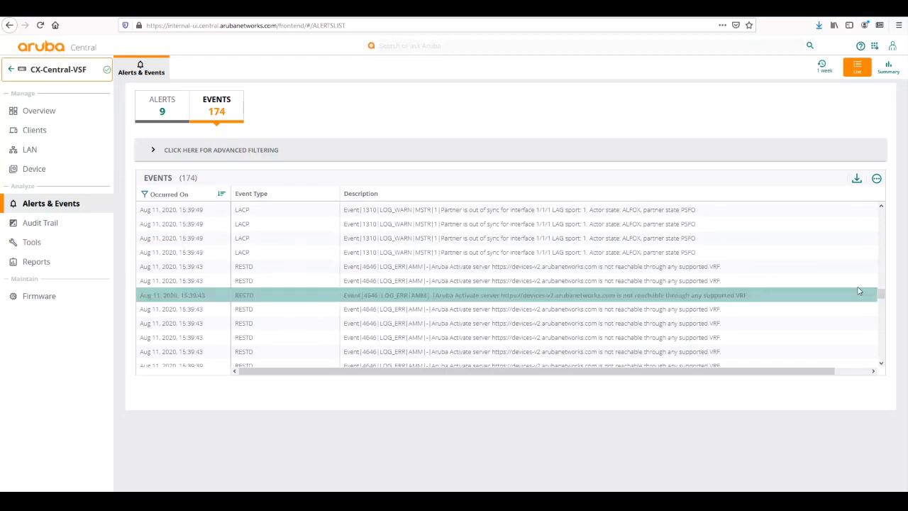
pyautogui.moveTo(883, 298); pyautogui.dragTo(881, 215)
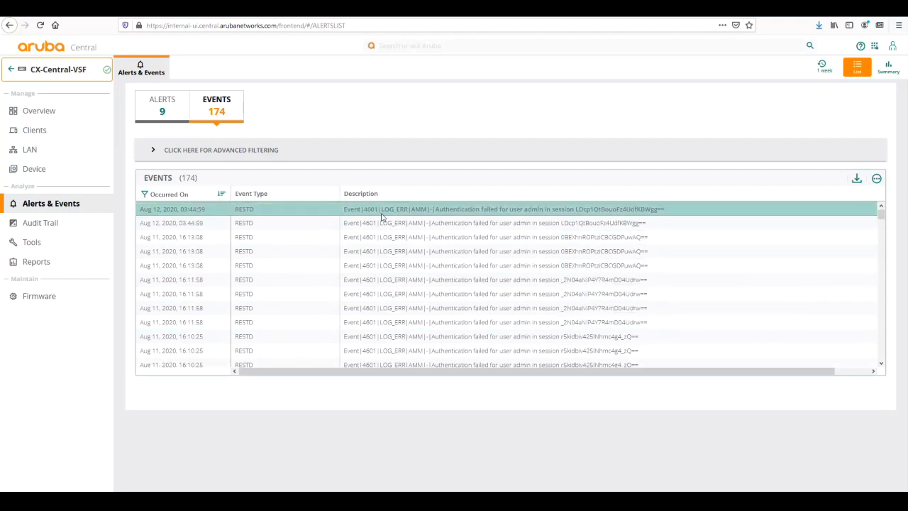
# Filter the switch's open alerts to Switch Disconnected, and open the switch's audit trail.
pyautogui.click(162, 113)
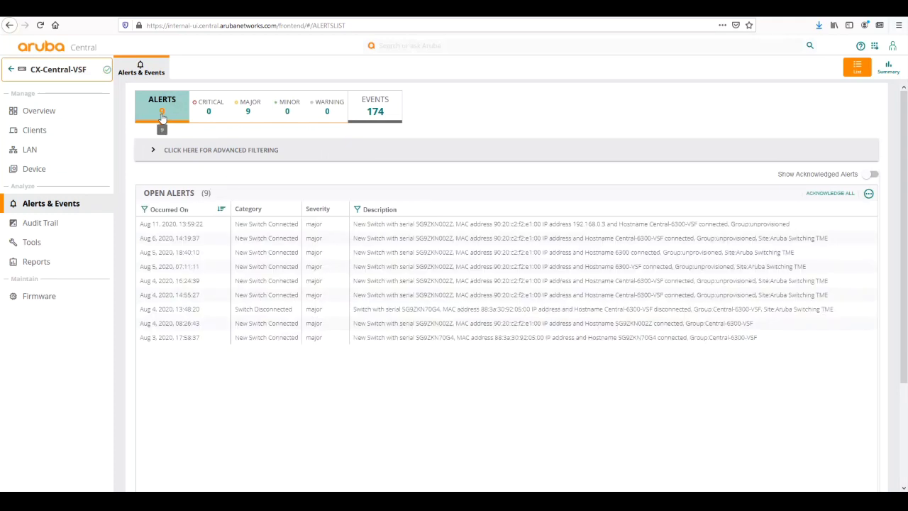
pyautogui.click(152, 153)
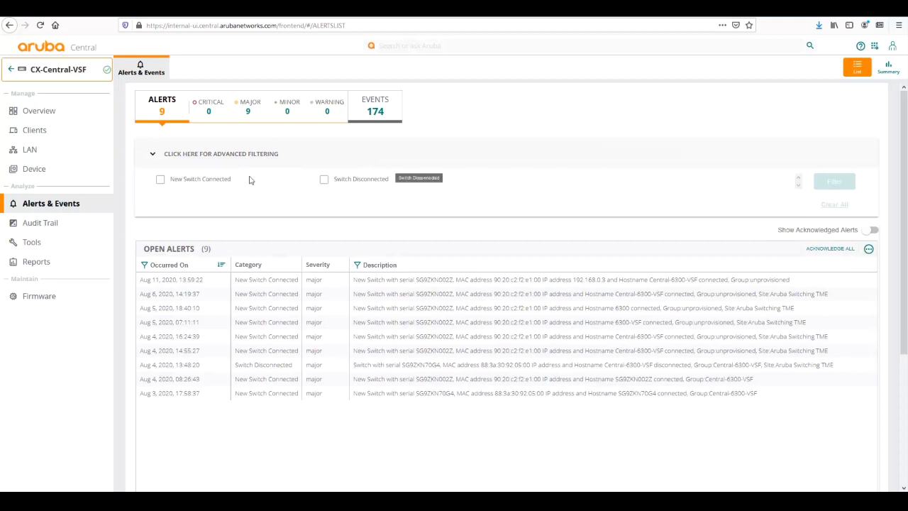
pyautogui.click(324, 182)
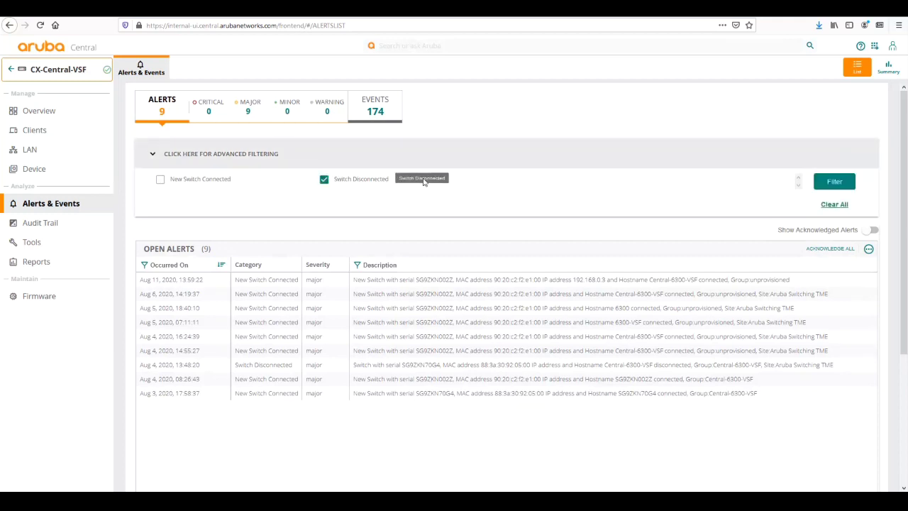
pyautogui.click(837, 182)
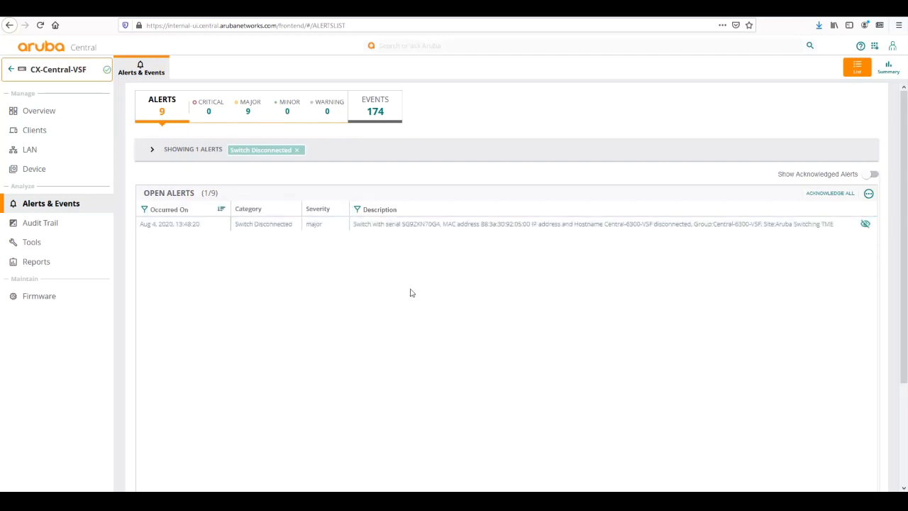
pyautogui.click(34, 227)
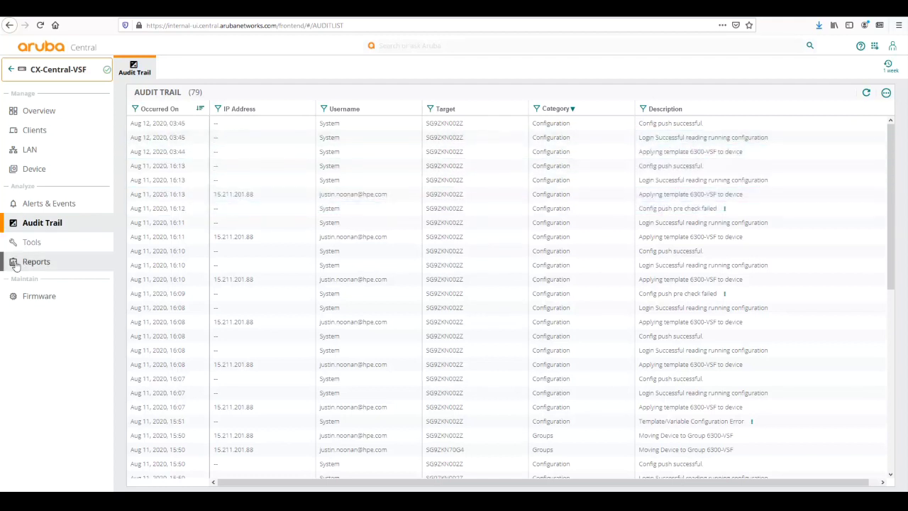
# Set up a network check on the switch as a Ping Test with Hostname/IP Address as the destination type.
pyautogui.click(25, 244)
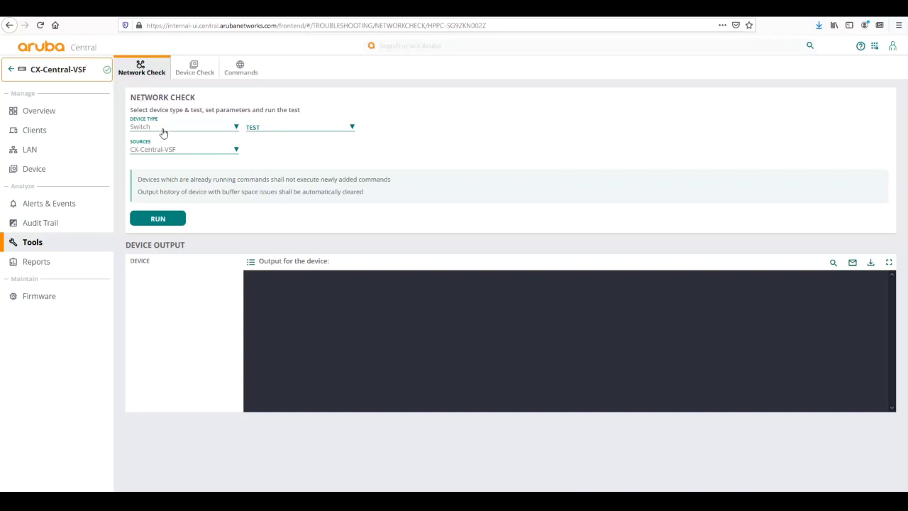
pyautogui.click(163, 133)
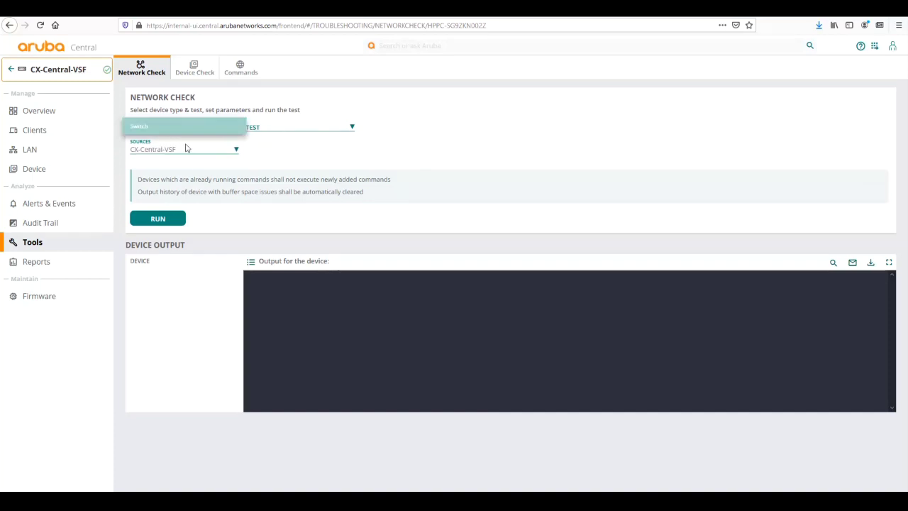
pyautogui.click(176, 155)
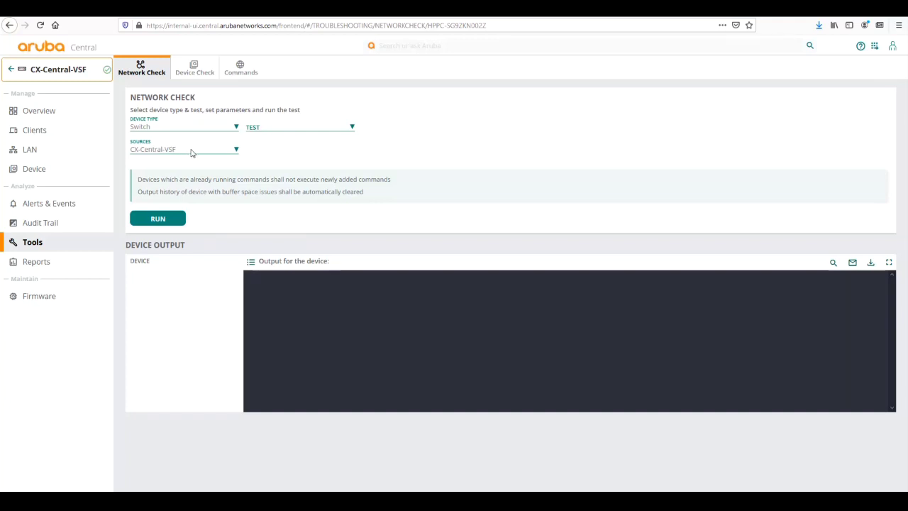
pyautogui.click(260, 132)
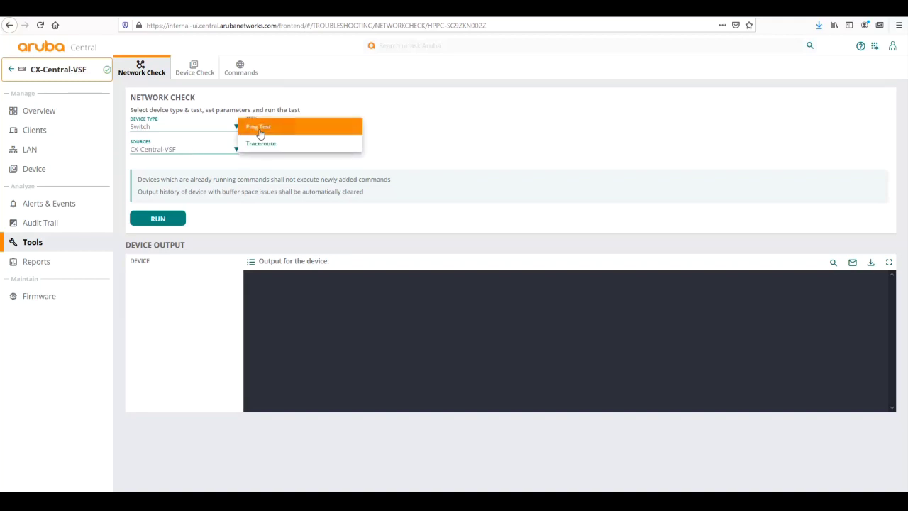
pyautogui.click(260, 134)
pyautogui.click(270, 155)
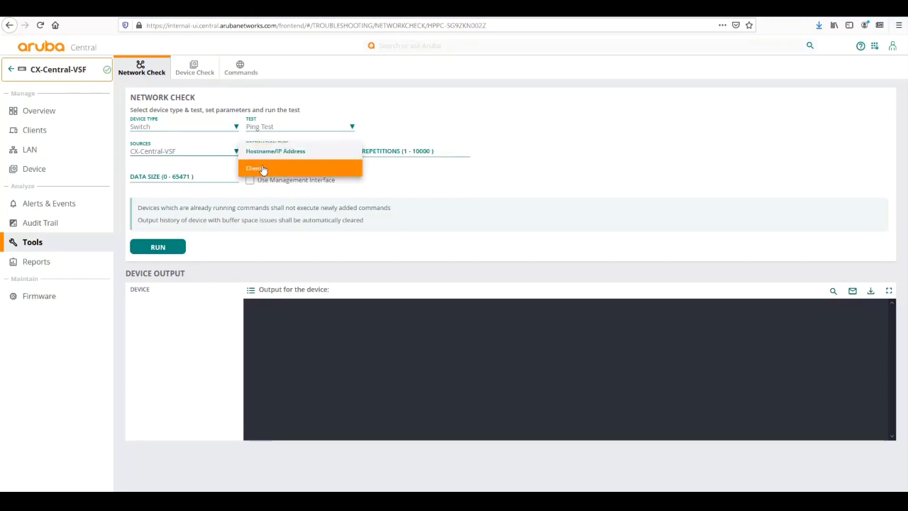
pyautogui.click(264, 156)
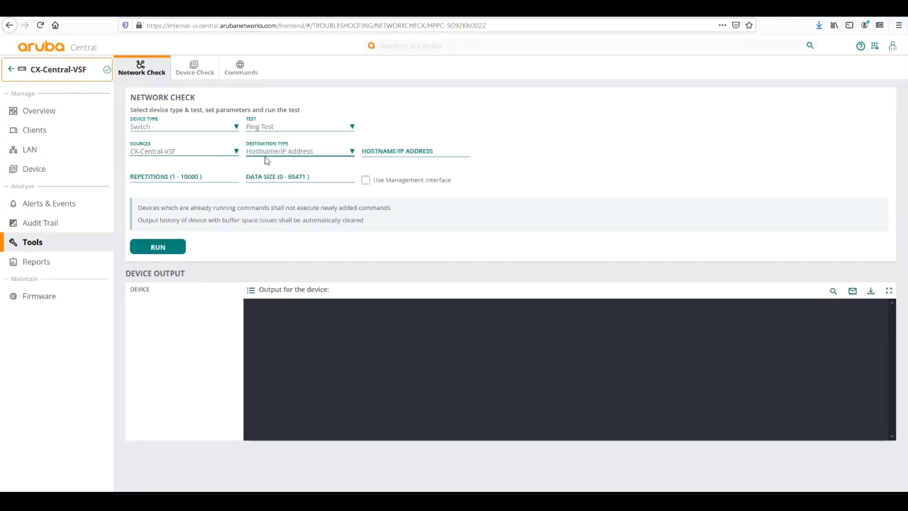
# Set the ping target to 192.168.0.1 and run the test from CX-Central-VSF.
pyautogui.click(407, 151)
pyautogui.write('192')
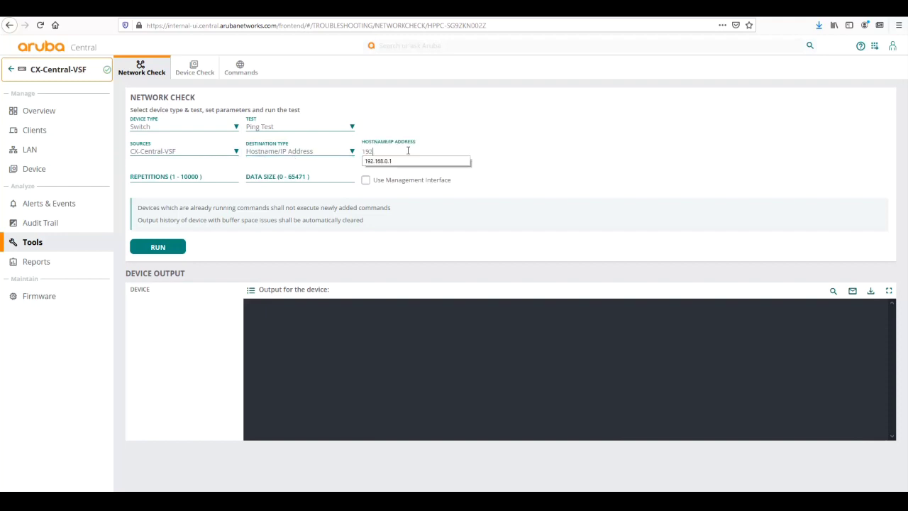
pyautogui.write('.168.')
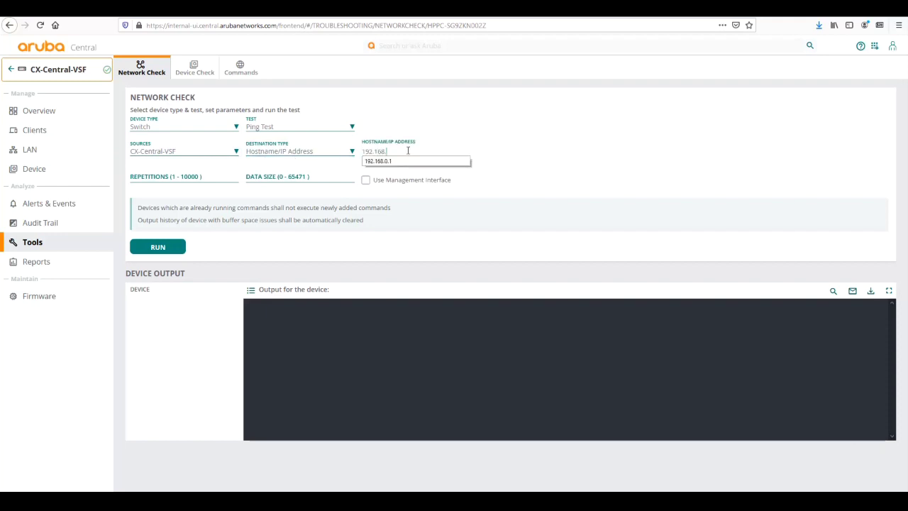
pyautogui.write('0.1')
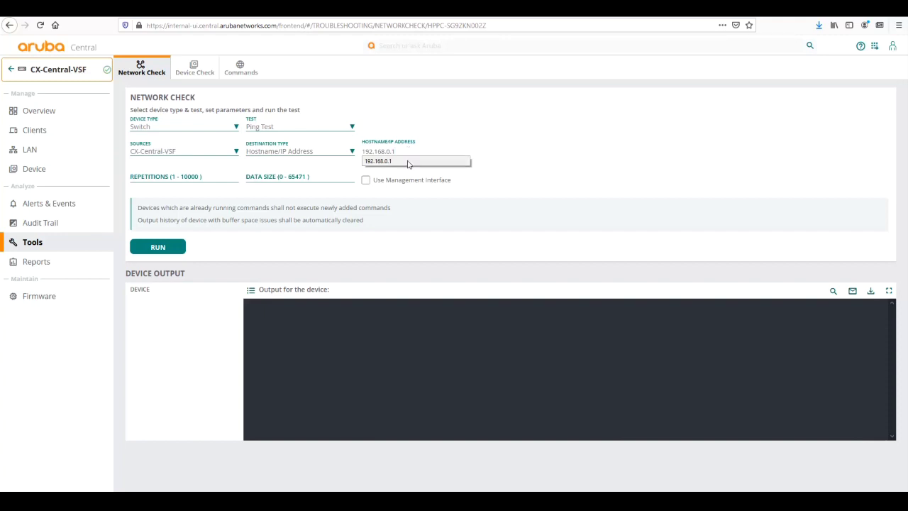
pyautogui.click(405, 161)
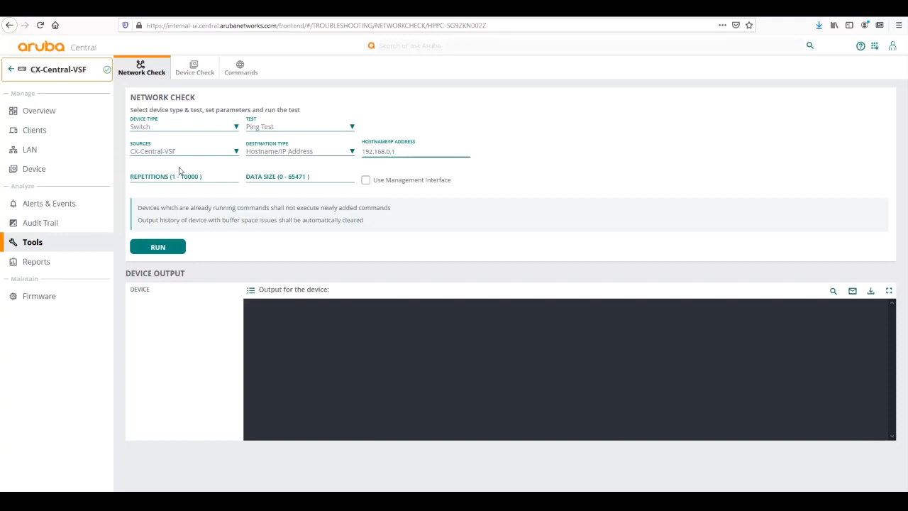
pyautogui.click(156, 248)
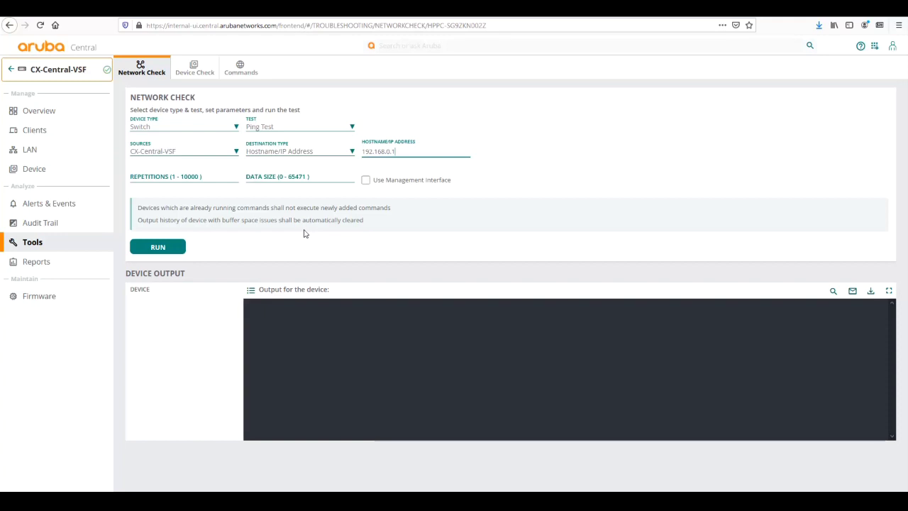
pyautogui.click(151, 248)
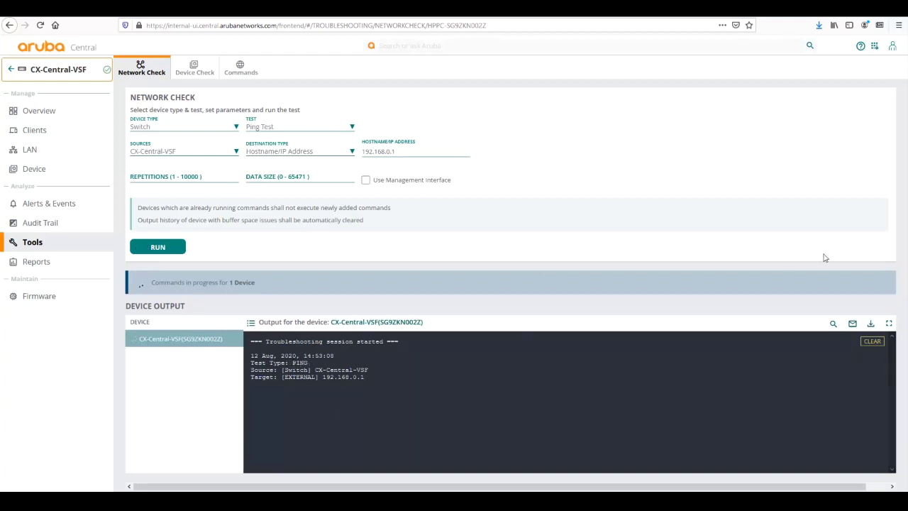
# Look at the e-mail and download options for the ping output, cancelling each dialog.
pyautogui.click(853, 324)
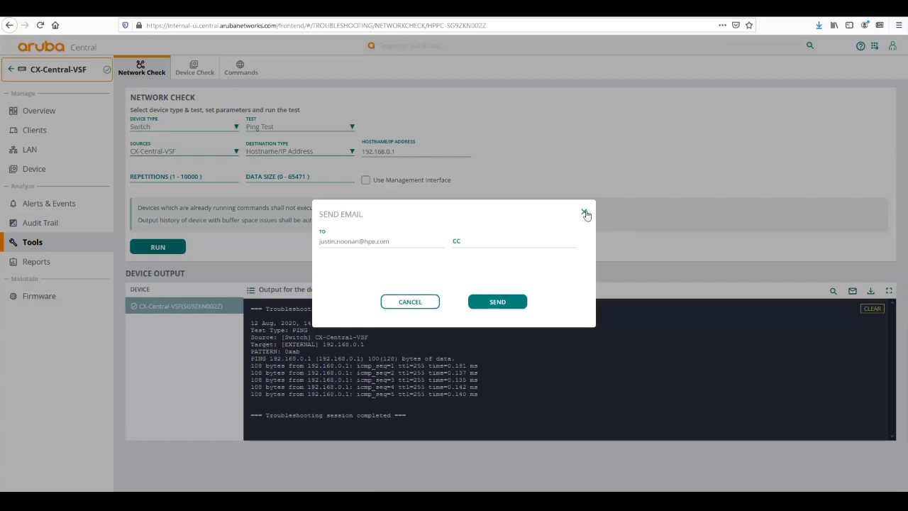
pyautogui.click(584, 214)
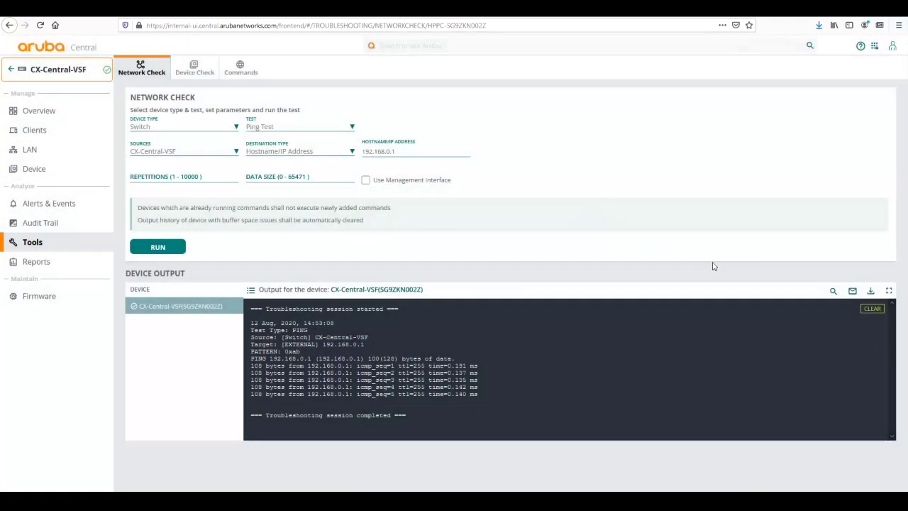
pyautogui.click(871, 293)
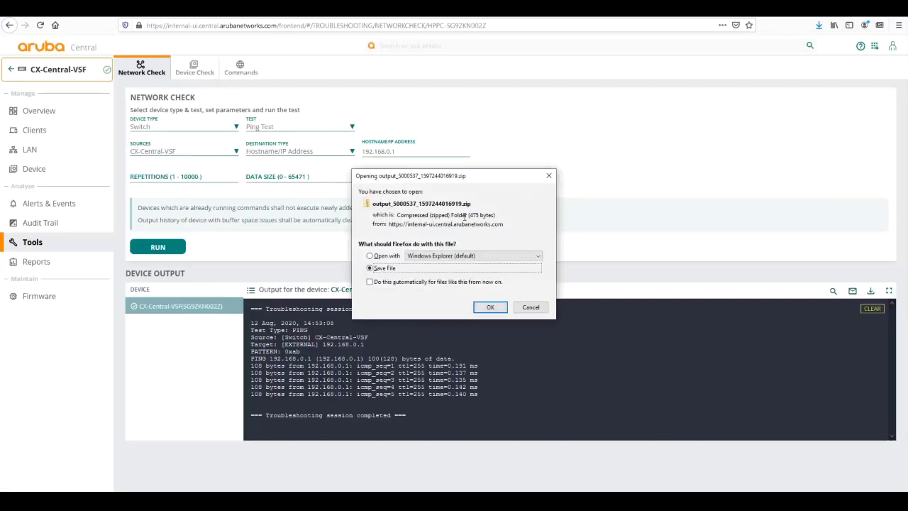
pyautogui.click(530, 308)
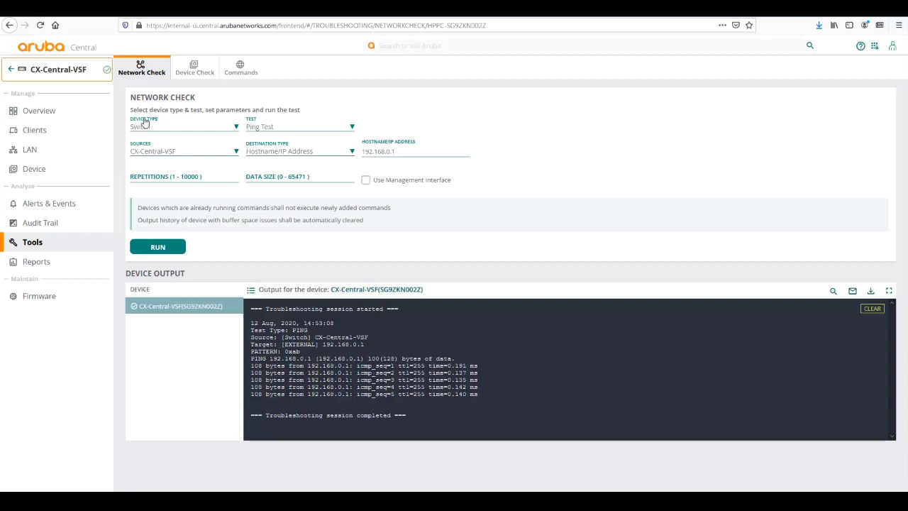
# Run an Interface Bounce device check on port 1/1/7 of CX-Central-VSF.
pyautogui.click(193, 65)
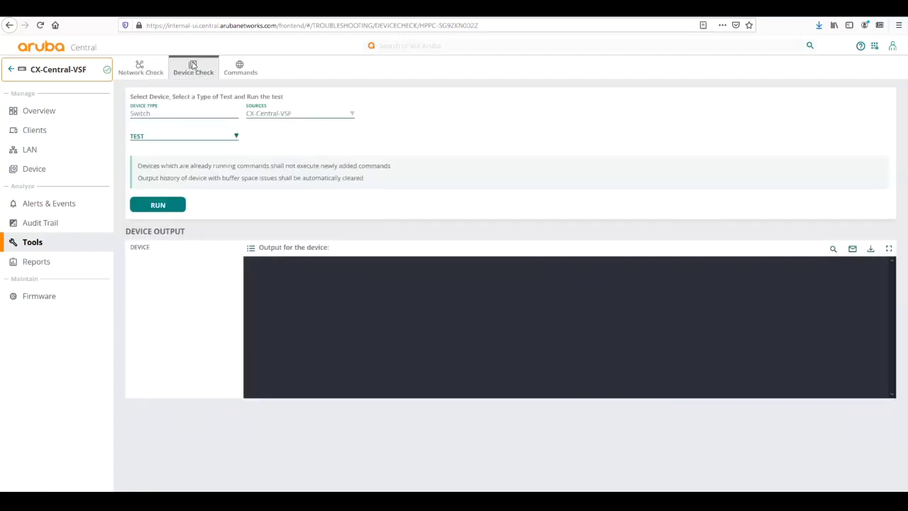
pyautogui.click(185, 137)
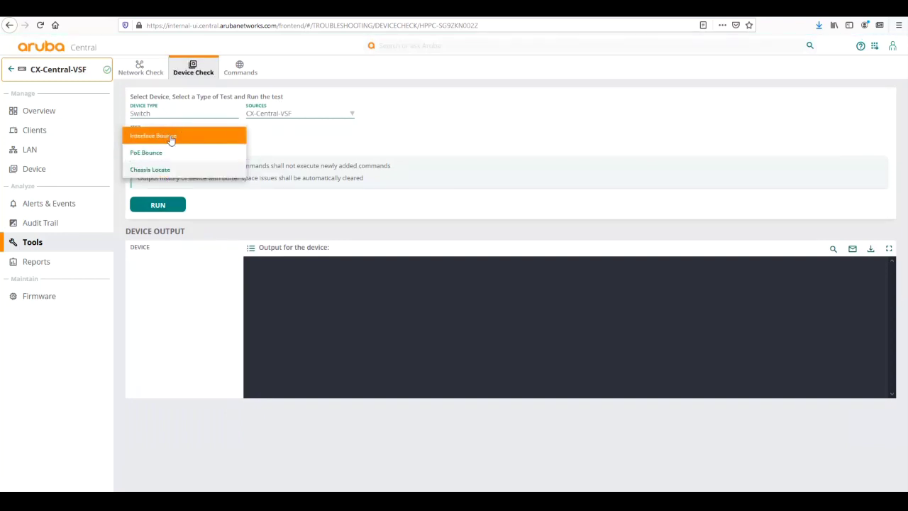
pyautogui.click(170, 137)
pyautogui.click(166, 183)
pyautogui.write('1/18')
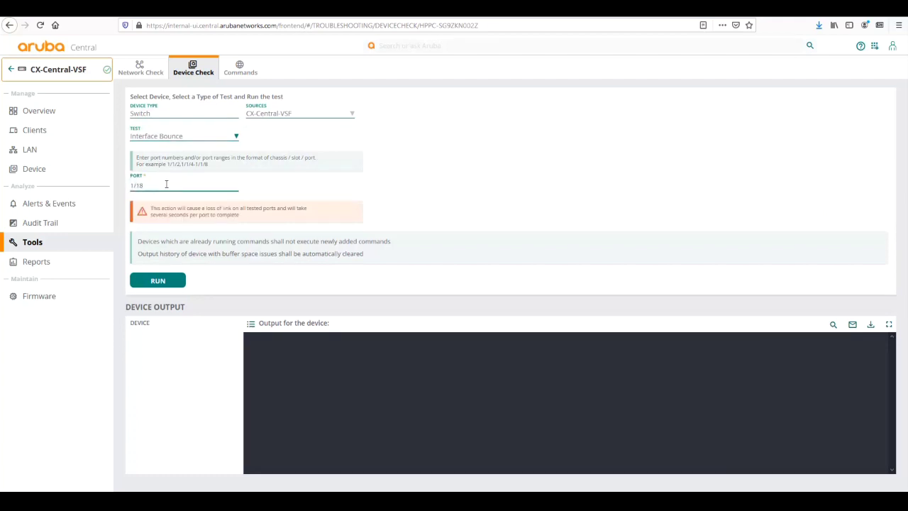
pyautogui.press('BackSpace')
pyautogui.write('/7')
pyautogui.click(154, 282)
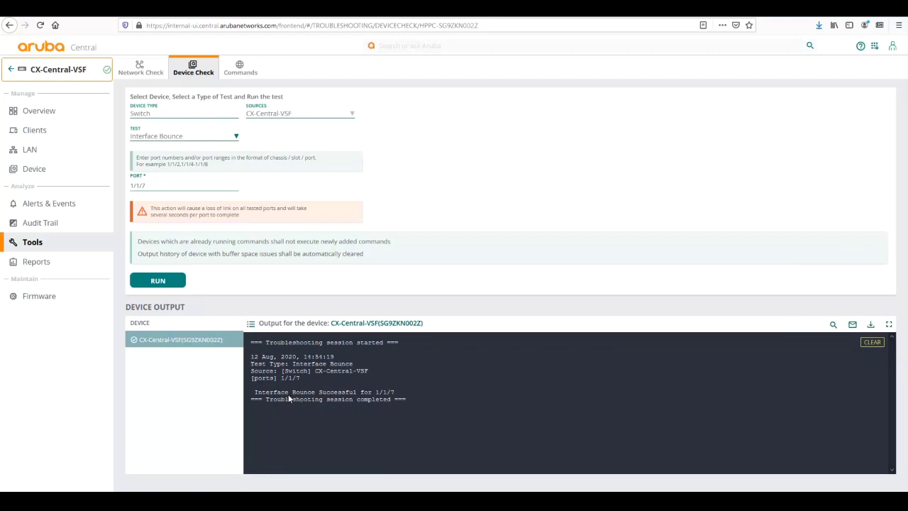
# Look over the other test types available for the device check.
pyautogui.click(156, 138)
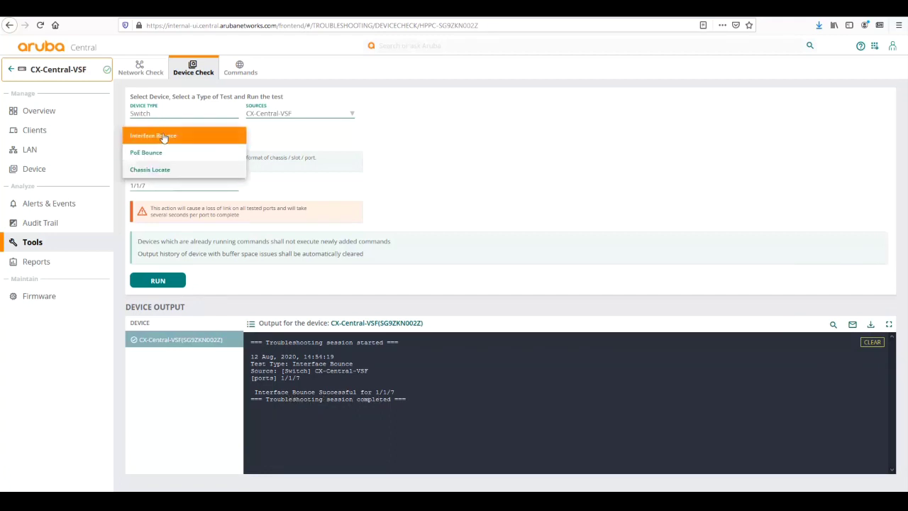
pyautogui.click(240, 74)
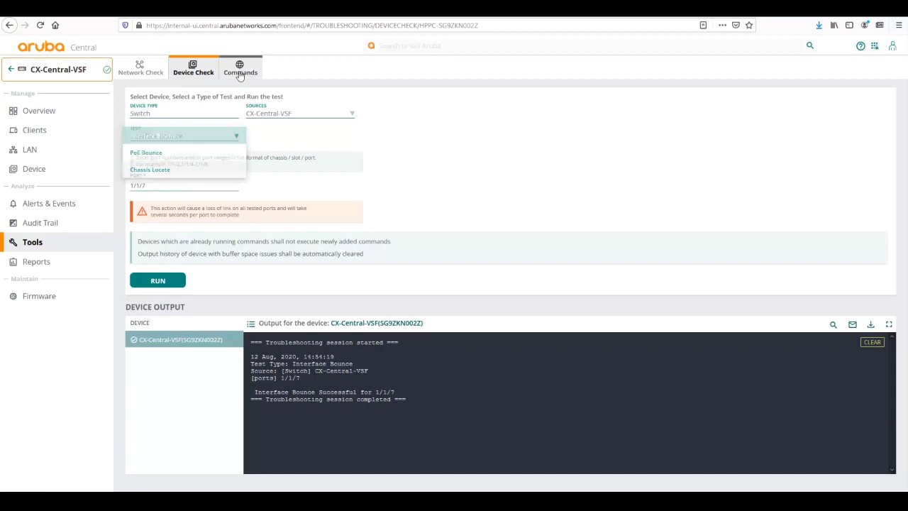
pyautogui.click(162, 138)
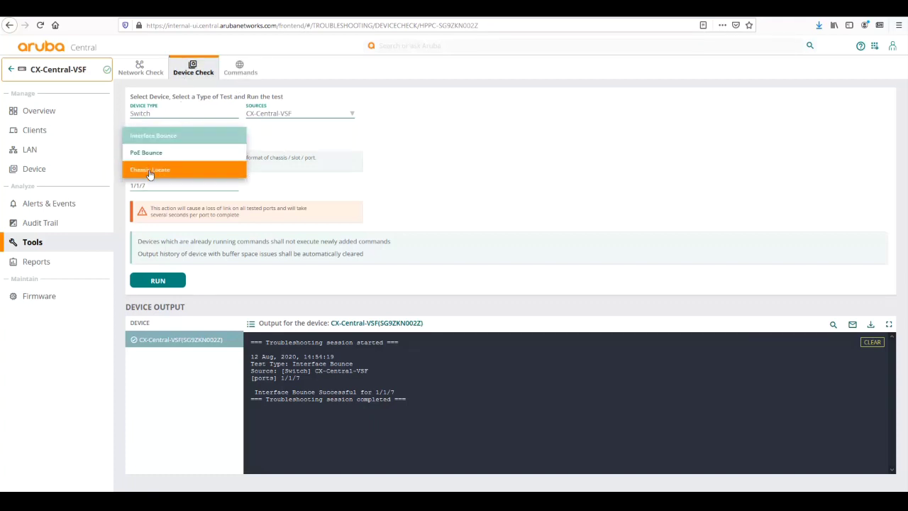
# Add the show tech command from All Category to the selected commands and run it on CX-Central-VSF.
pyautogui.click(238, 76)
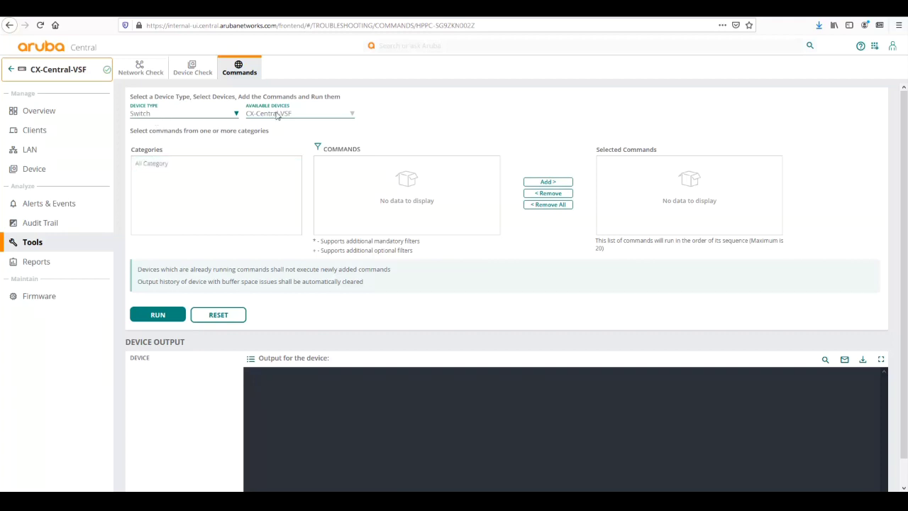
pyautogui.click(155, 166)
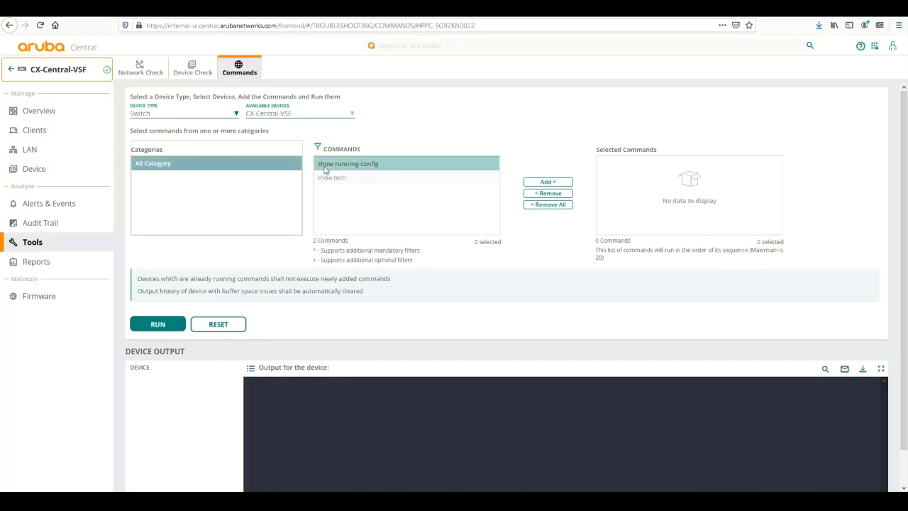
pyautogui.click(323, 182)
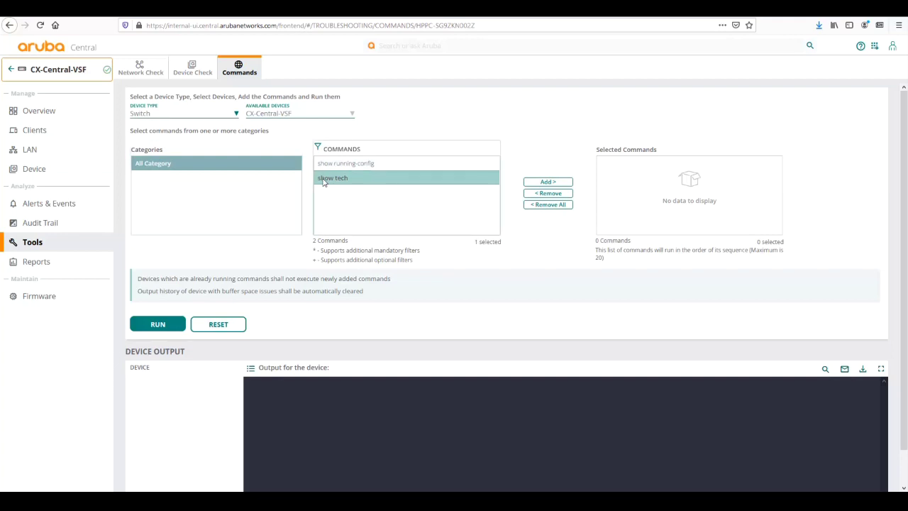
pyautogui.click(535, 183)
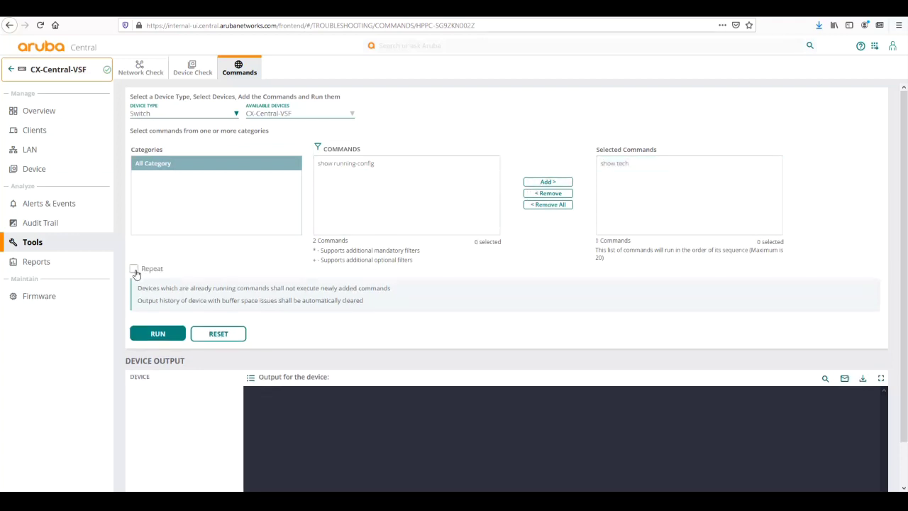
pyautogui.click(149, 338)
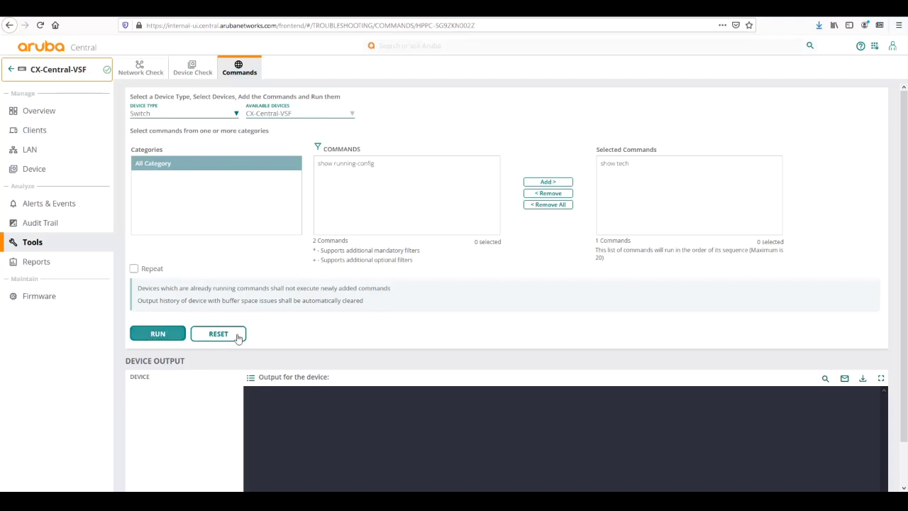
# View the show tech device output, and open the e-mailed troubleshooting output message in Outlook.
pyautogui.scroll(-2, 387, 337)
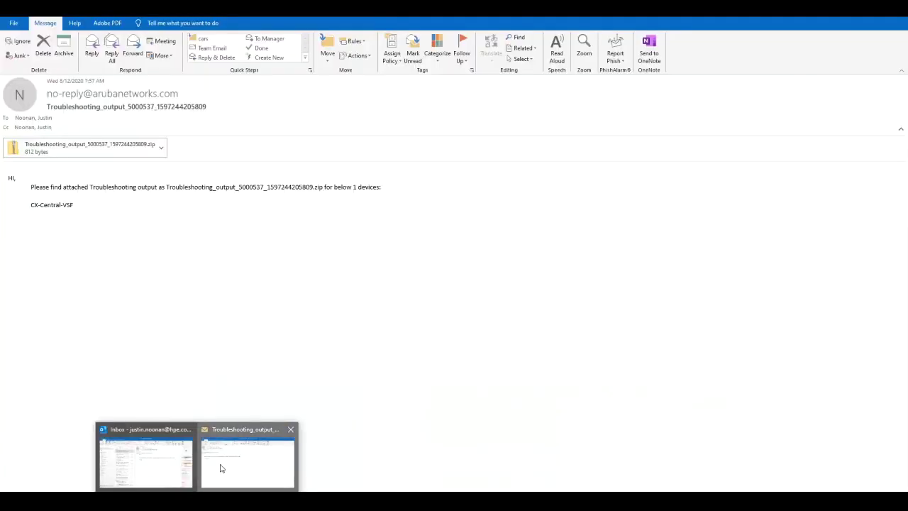
pyautogui.click(223, 468)
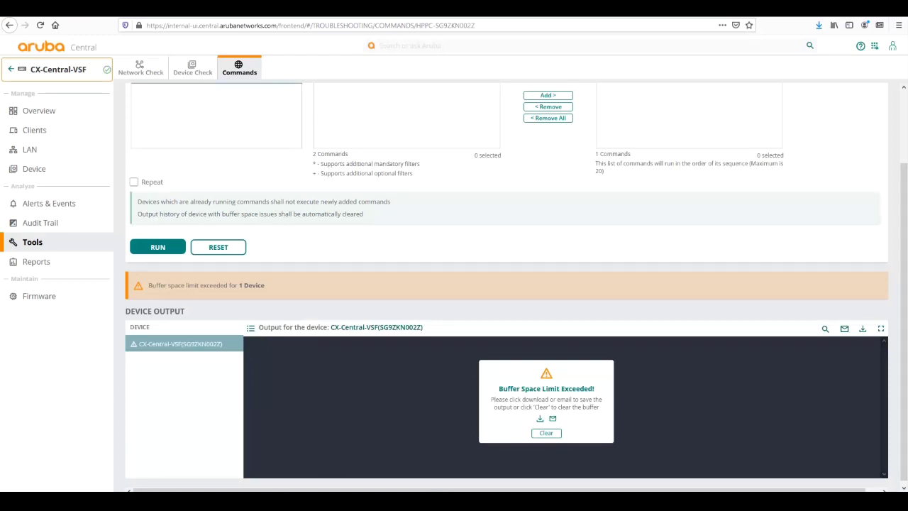
# Switch the context to the 6300-VSF group and open the details of CX-Central-VSF from its list of switches.
pyautogui.click(35, 170)
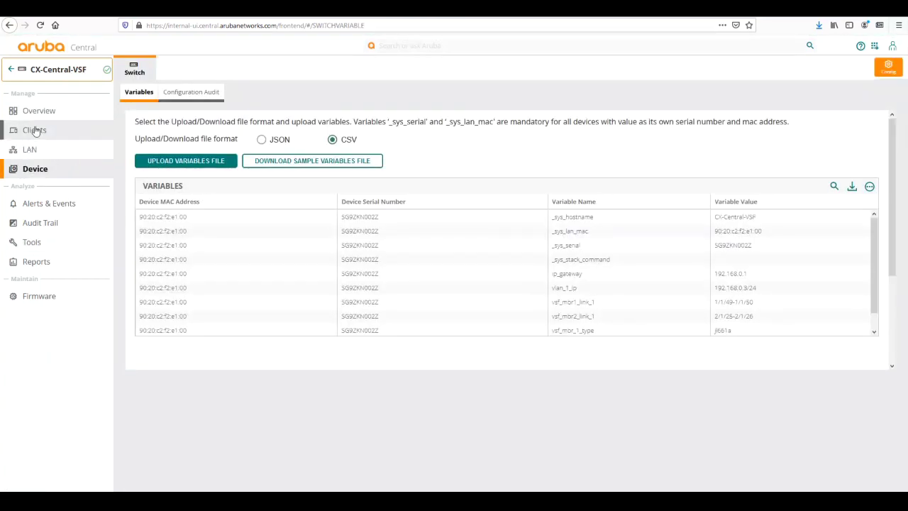
pyautogui.click(50, 69)
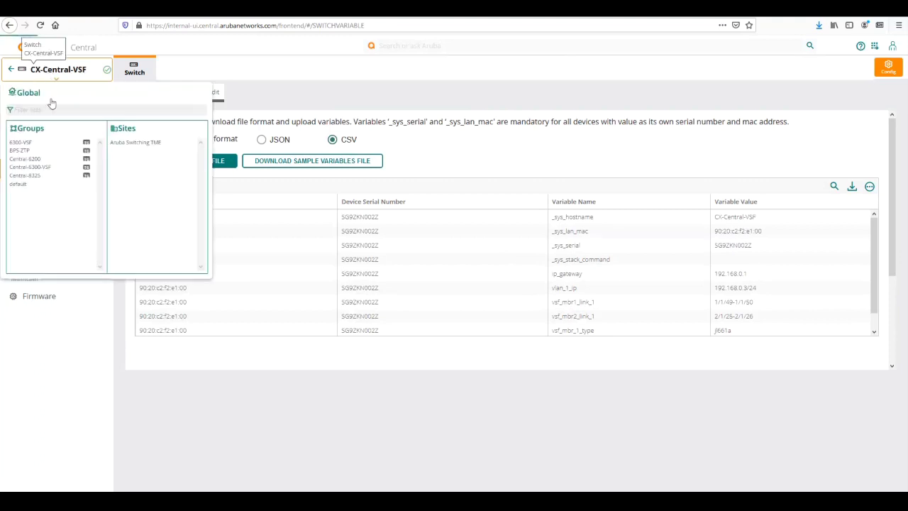
pyautogui.click(21, 142)
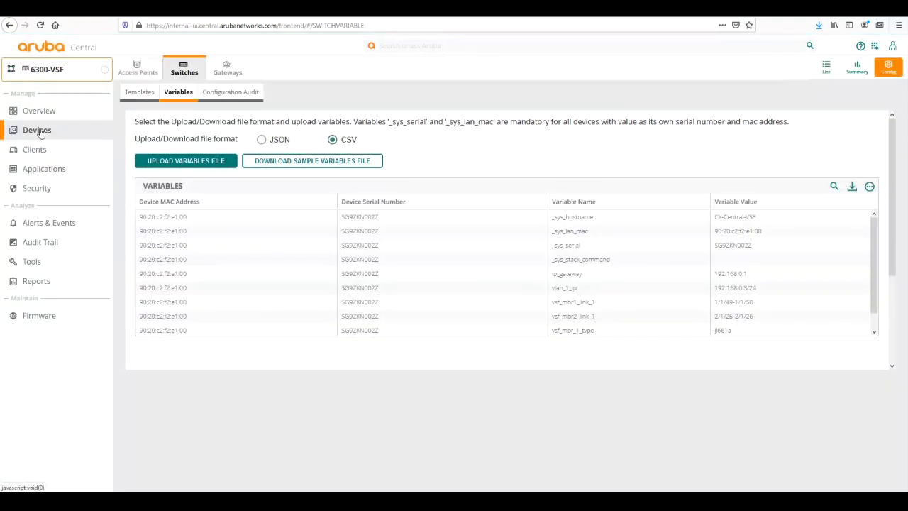
pyautogui.click(145, 100)
pyautogui.click(52, 116)
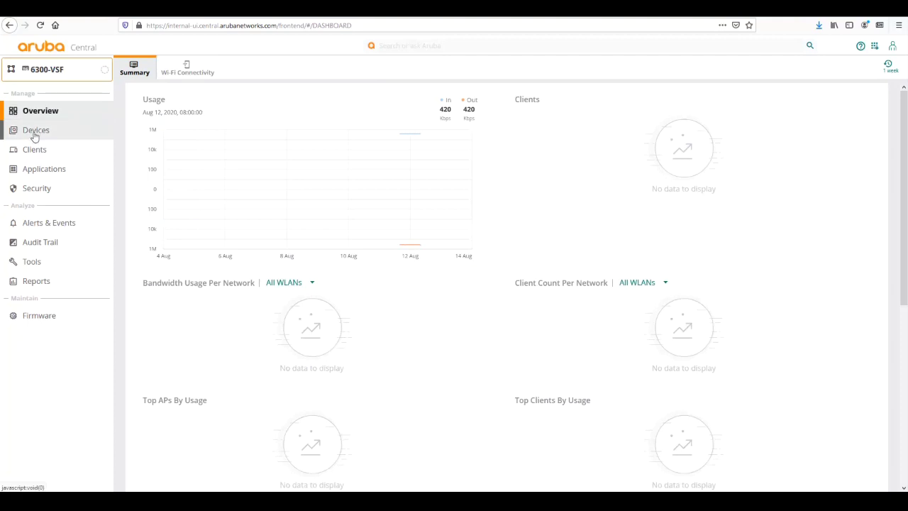
pyautogui.click(34, 132)
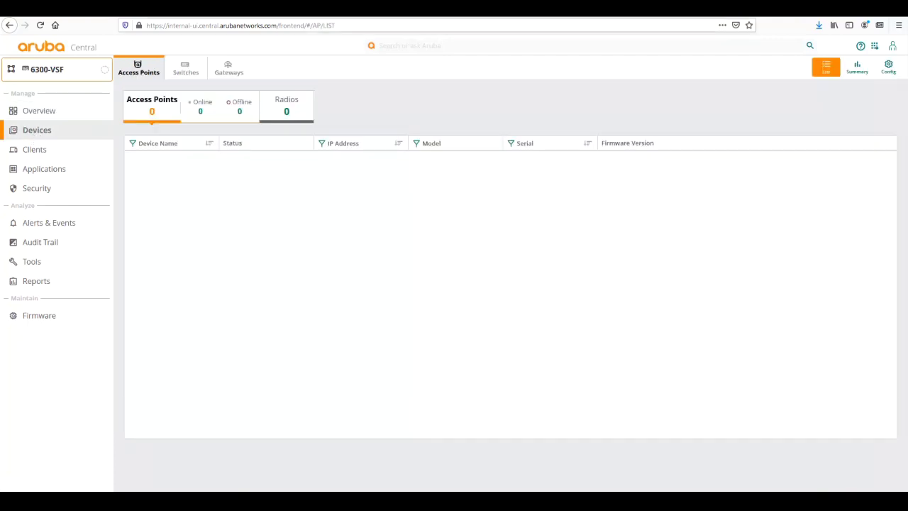
pyautogui.click(185, 72)
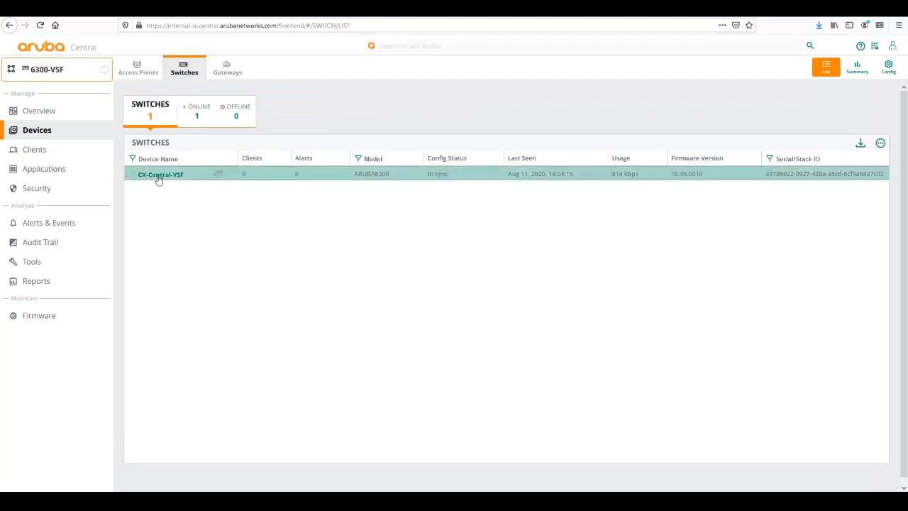
pyautogui.click(159, 177)
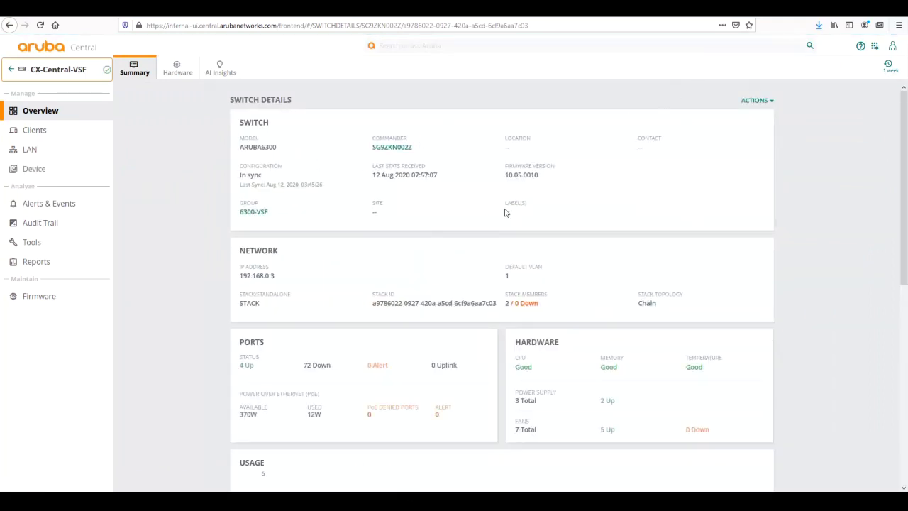
# Open Tech Support for the switch from its details and examine the preselected command.
pyautogui.click(755, 102)
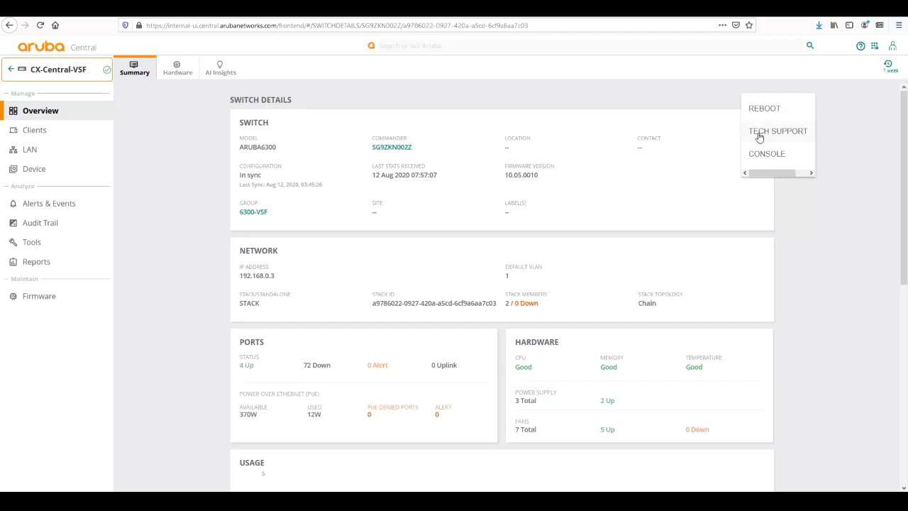
pyautogui.click(760, 134)
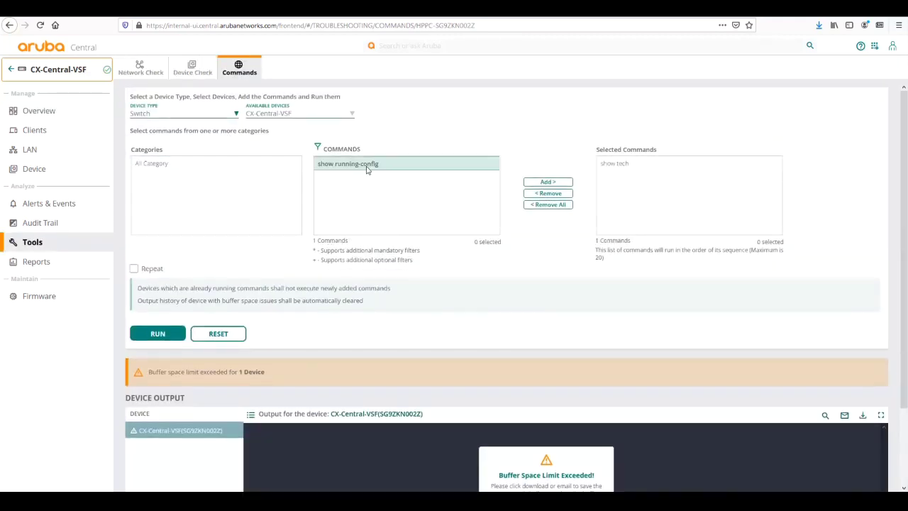
pyautogui.click(615, 164)
pyautogui.click(618, 165)
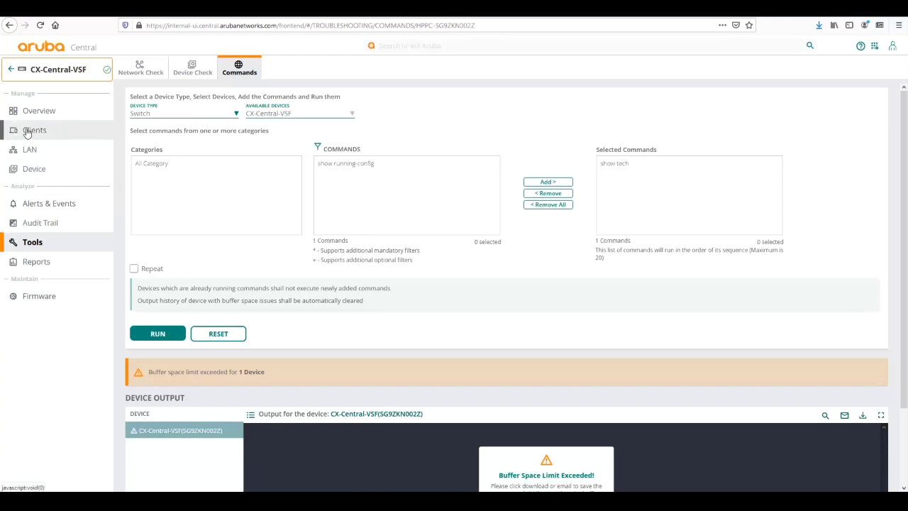
# Open the switch's remote console from its LAN port overview, enter admin as the login name, and close the console.
pyautogui.click(29, 150)
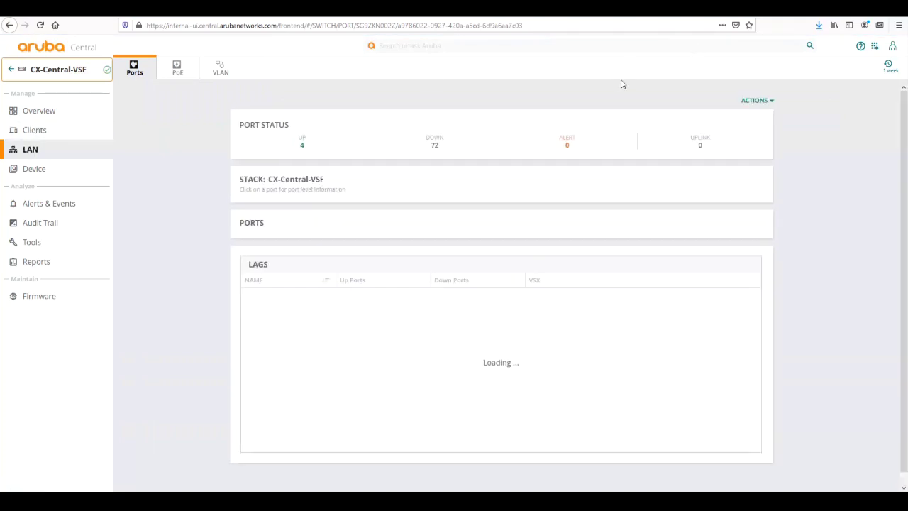
pyautogui.click(757, 101)
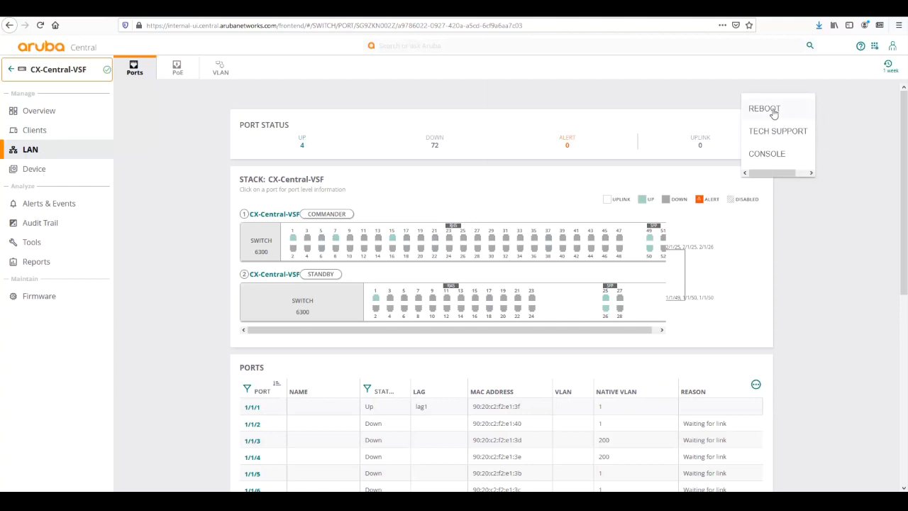
pyautogui.click(767, 153)
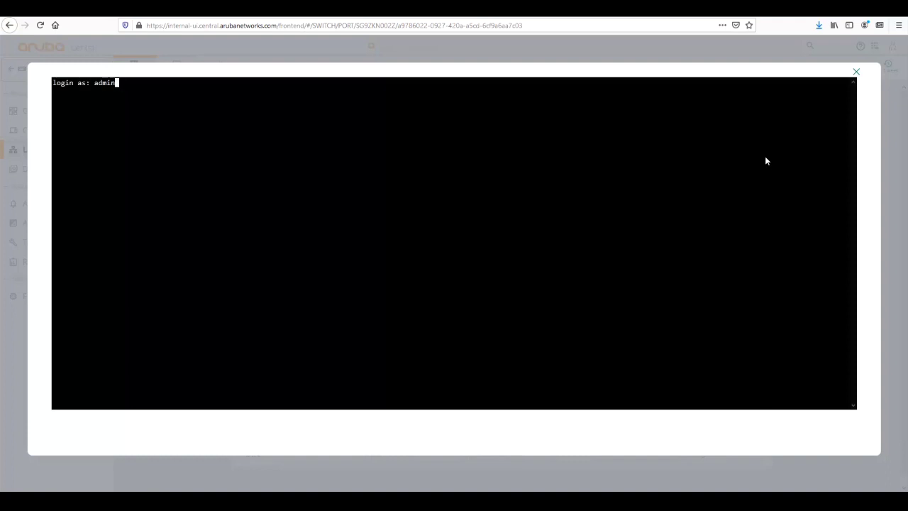
pyautogui.click(856, 71)
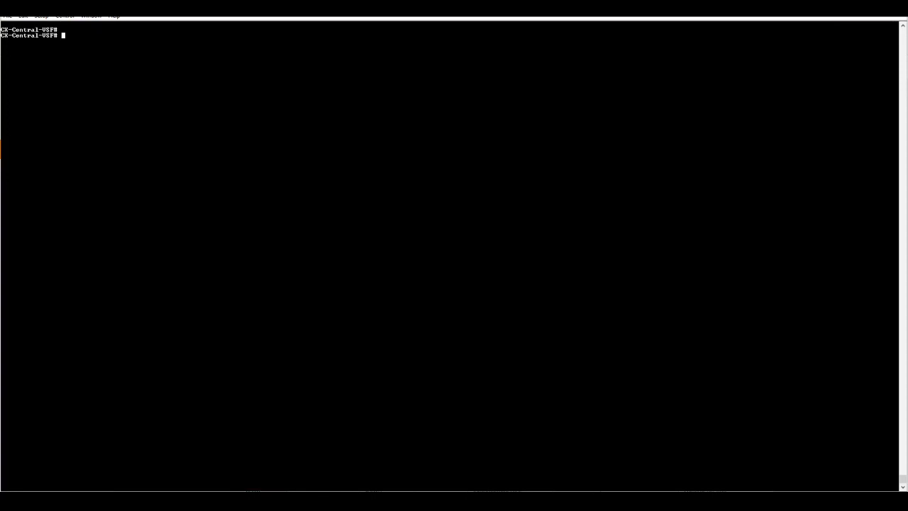
# Run show aruba-central in the switch's terminal session and highlight the Central connection details.
pyautogui.write('show aruba-')
pyautogui.write('central')
pyautogui.press('Return')
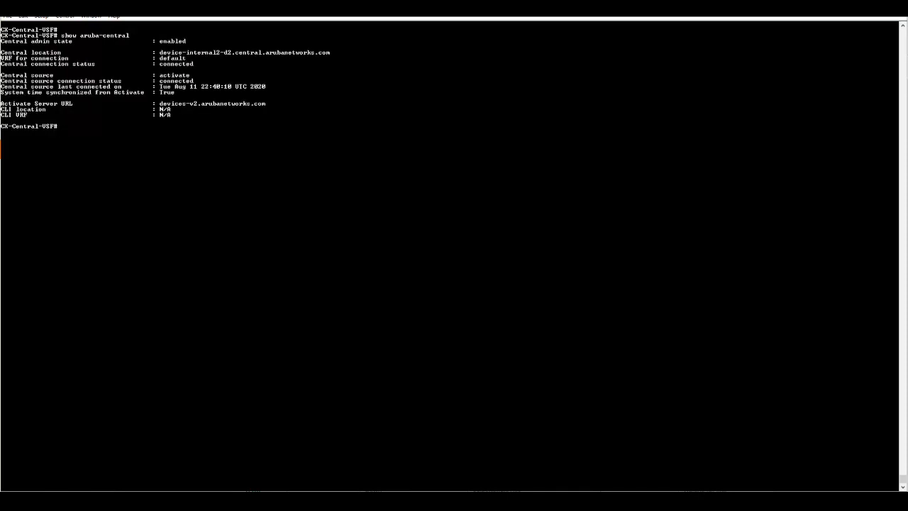
pyautogui.moveTo(213, 68); pyautogui.dragTo(127, 46)
# List the options of the debug command, highlight the central entry, and return to an empty prompt.
pyautogui.write('debug')
pyautogui.press('?')
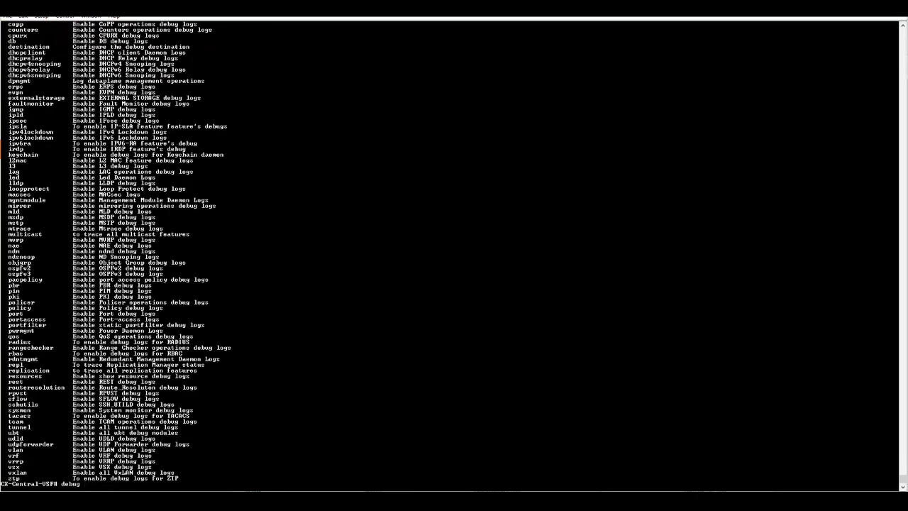
pyautogui.scroll(3, 454, 256)
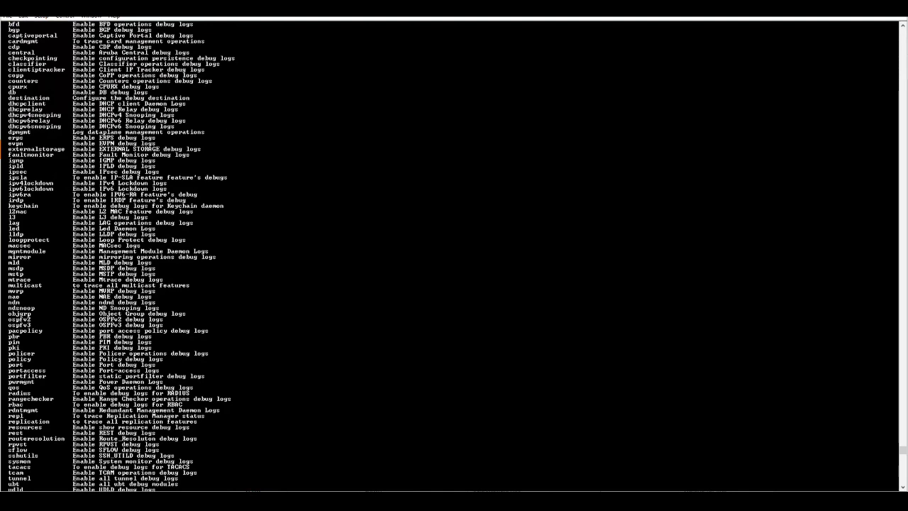
pyautogui.moveTo(193, 52); pyautogui.dragTo(3, 53)
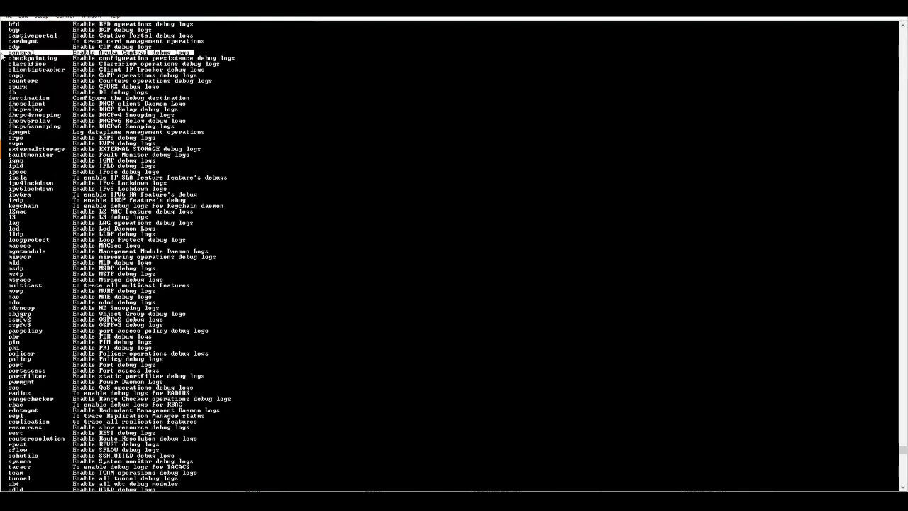
pyautogui.press('Return')
pyautogui.press('Return')
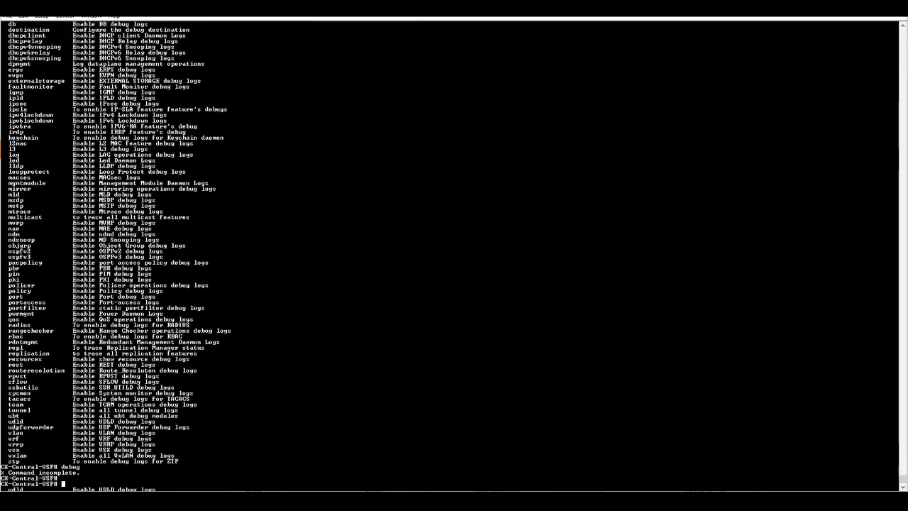
# Check the options of debug central and enable debugging of all Central modules with debug central all.
pyautogui.write('debug central')
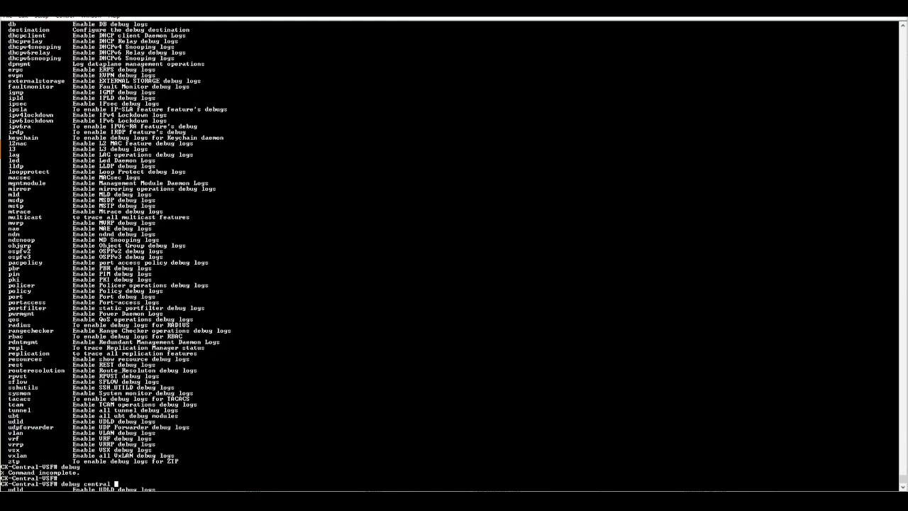
pyautogui.press('?')
pyautogui.write('all')
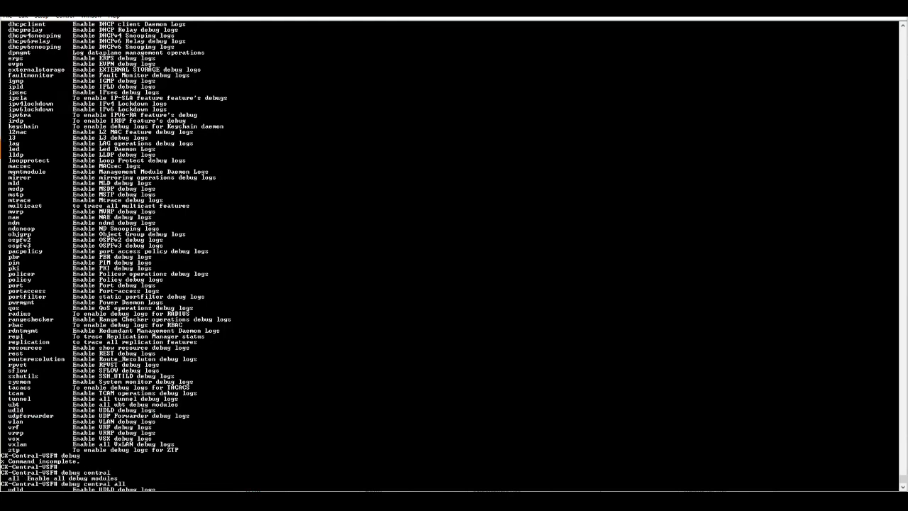
pyautogui.press('Return')
# List the available debug destinations and set the debug destination to buffer.
pyautogui.write('debug ')
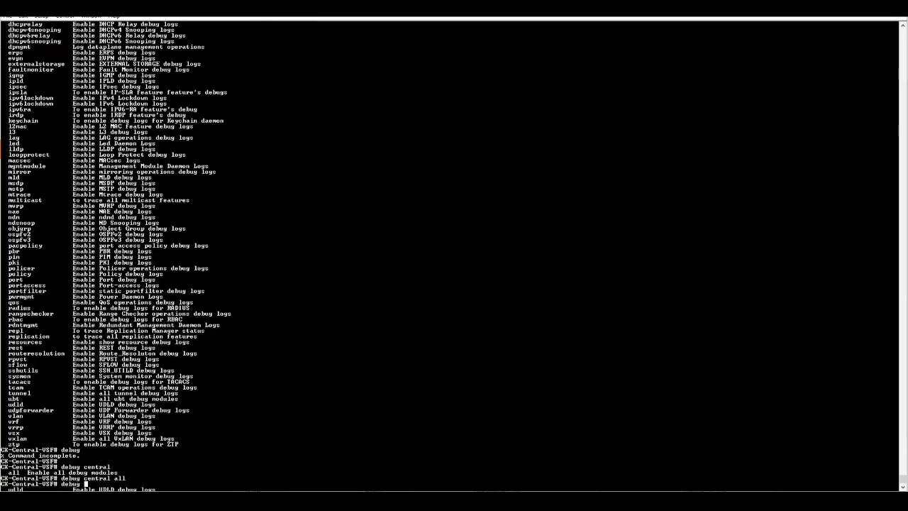
pyautogui.write('destination')
pyautogui.press('?')
pyautogui.write('buffer')
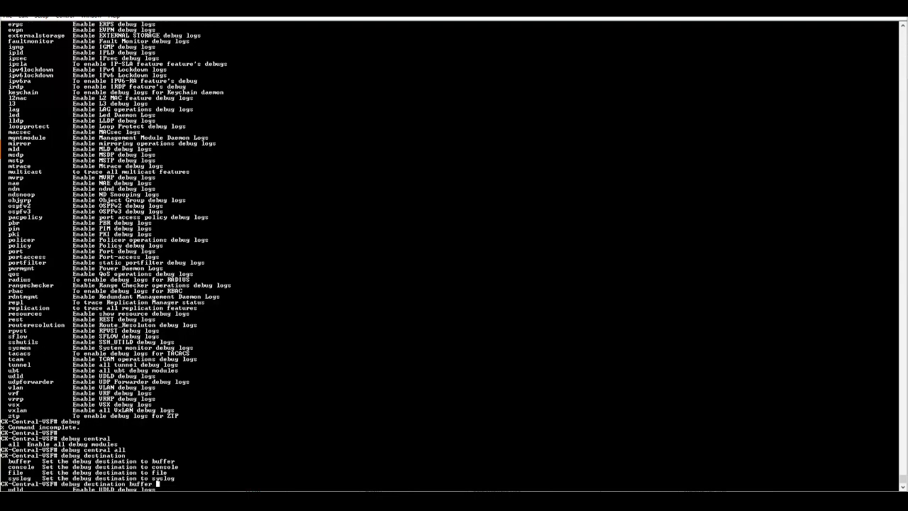
pyautogui.press('Return')
# Display the debug buffer in reverse order with sho debug buffer reverse.
pyautogui.write('shwo')
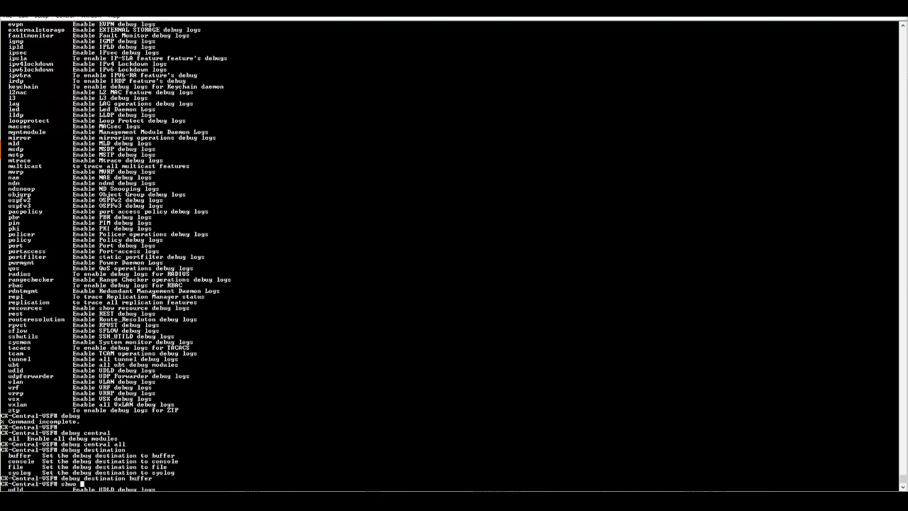
pyautogui.press('BackSpace')
pyautogui.press('BackSpace')
pyautogui.press('BackSpace')
pyautogui.write('o debug buffer reverse')
pyautogui.press('Return')
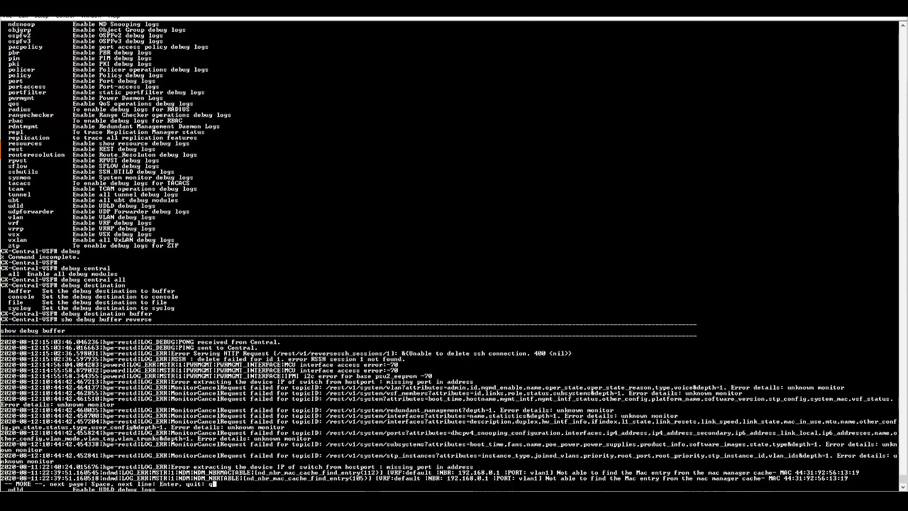
# Highlight the PONG received from Central log entry, quit the paged output, and switch back to Aruba Central in the browser.
pyautogui.moveTo(113, 348)
pyautogui.mouseDown()
pyautogui.moveTo(262, 348)
pyautogui.moveTo(127, 342)
pyautogui.mouseUp()
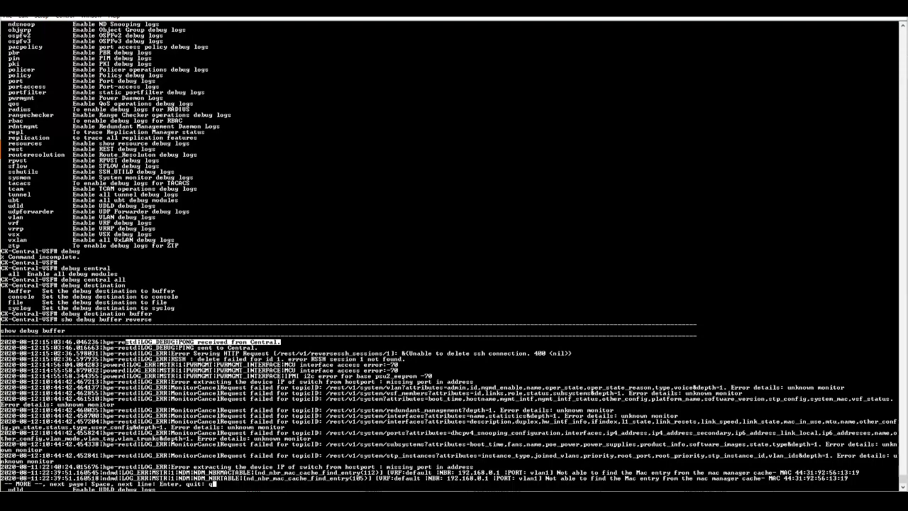
pyautogui.press('q')
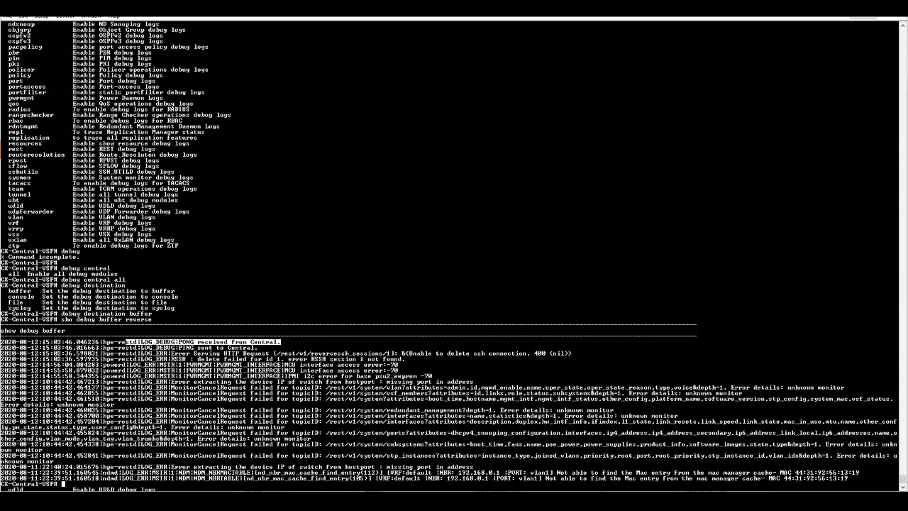
pyautogui.hotkey('alt', 'Tab')
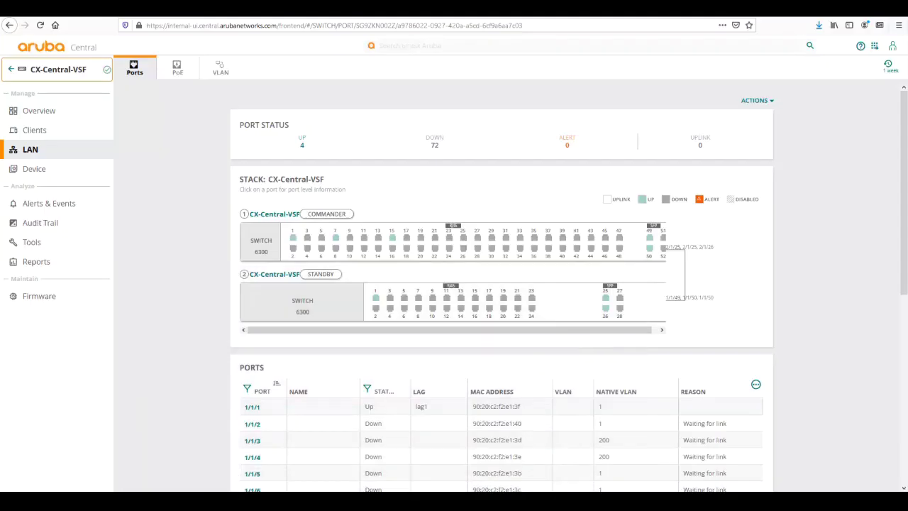